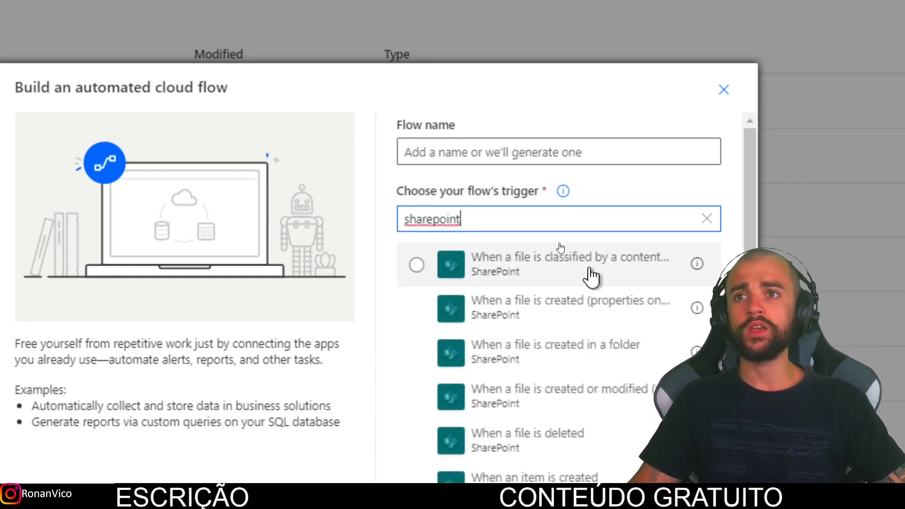
# Choose the SharePoint trigger "When an item is created or modified" and create the automated cloud flow.
pyautogui.scroll(-4, 594, 297)
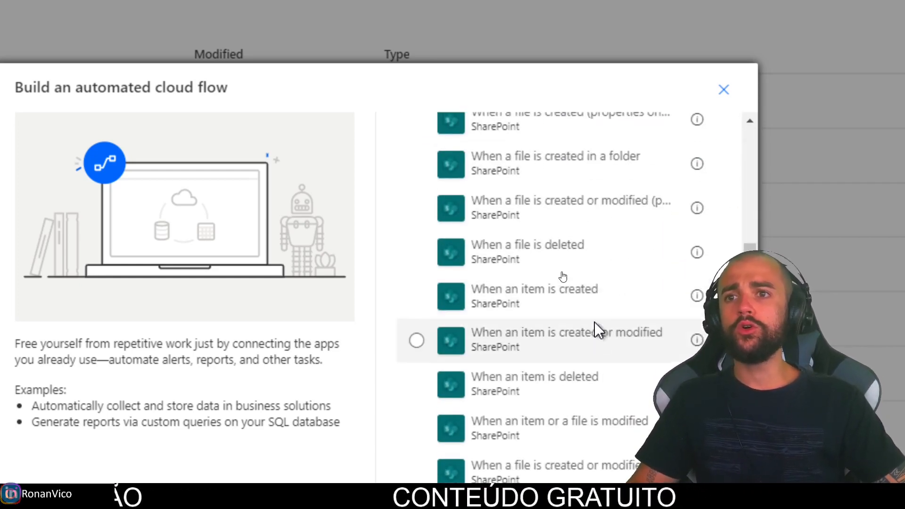
pyautogui.click(623, 340)
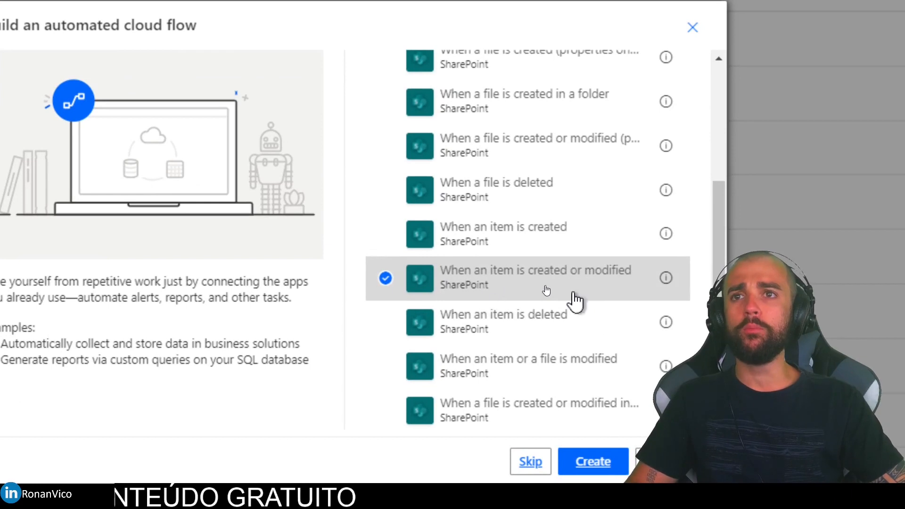
pyautogui.click(599, 462)
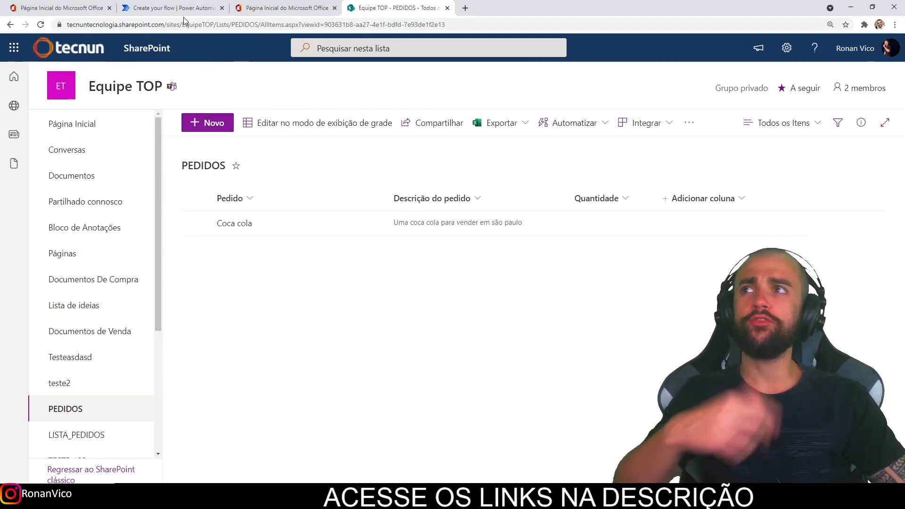
# Return to the Power Automate flow and set the trigger's site address to Equipe TOP and its list to PEDIDOS.
pyautogui.click(181, 9)
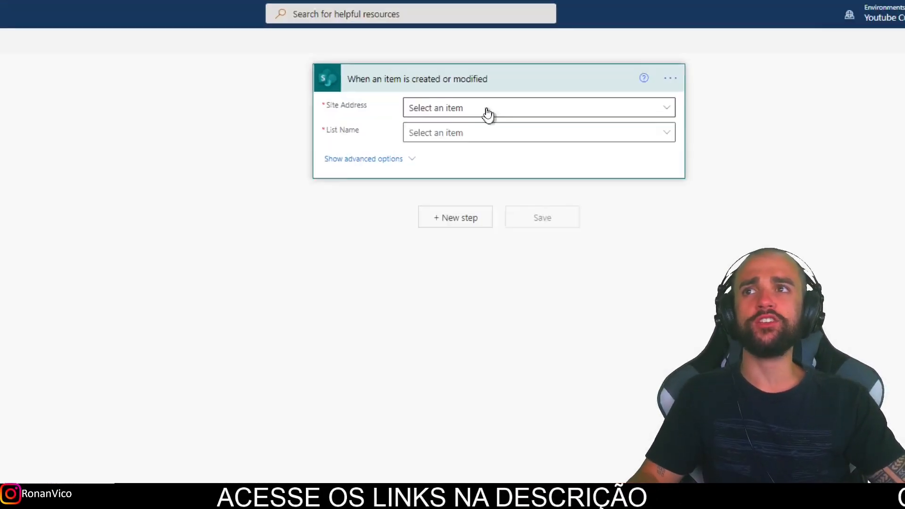
pyautogui.click(488, 112)
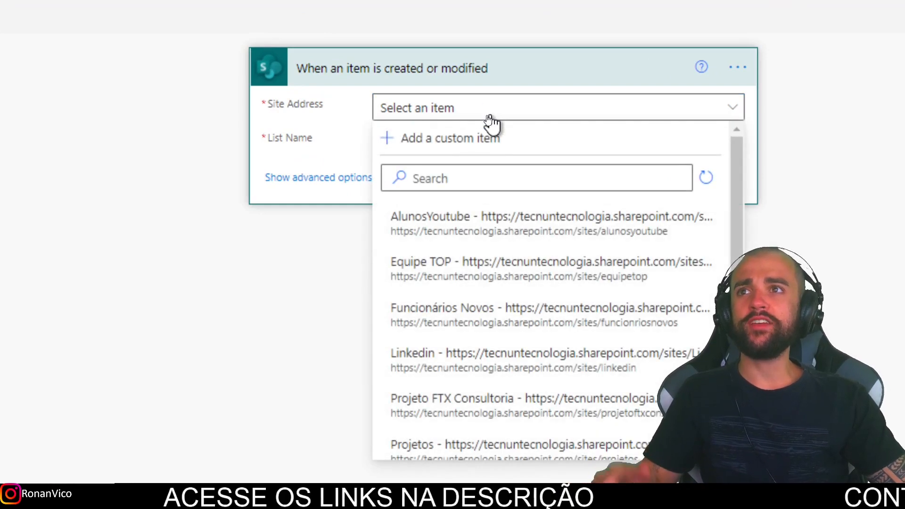
pyautogui.click(467, 263)
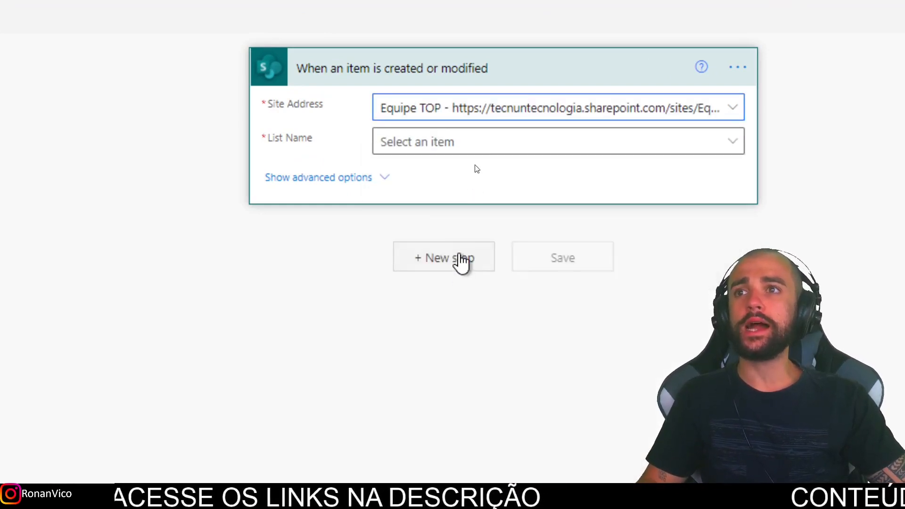
pyautogui.click(452, 140)
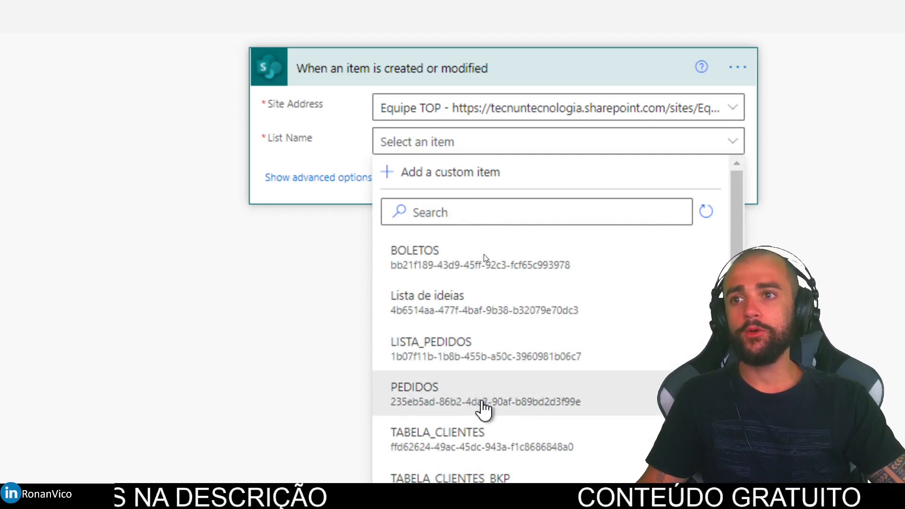
pyautogui.click(483, 401)
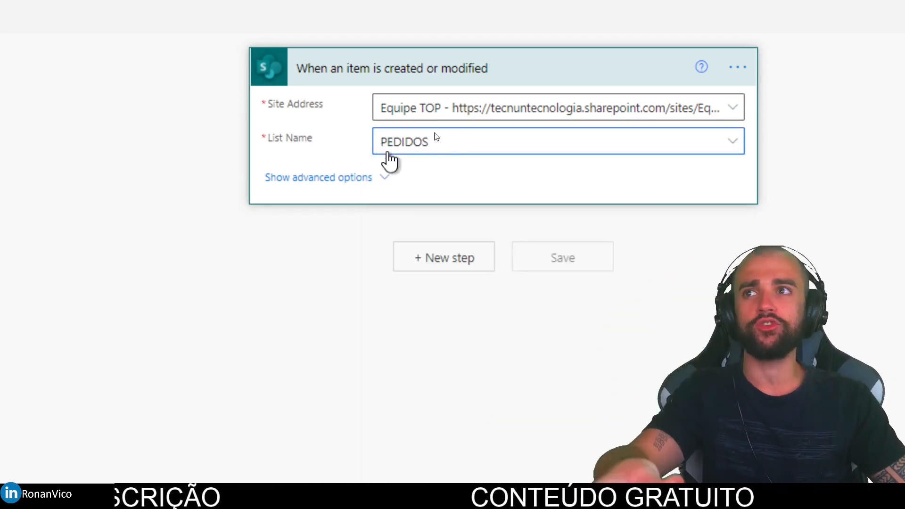
# Add a new step after the trigger using the SharePoint "Update item" action.
pyautogui.click(461, 266)
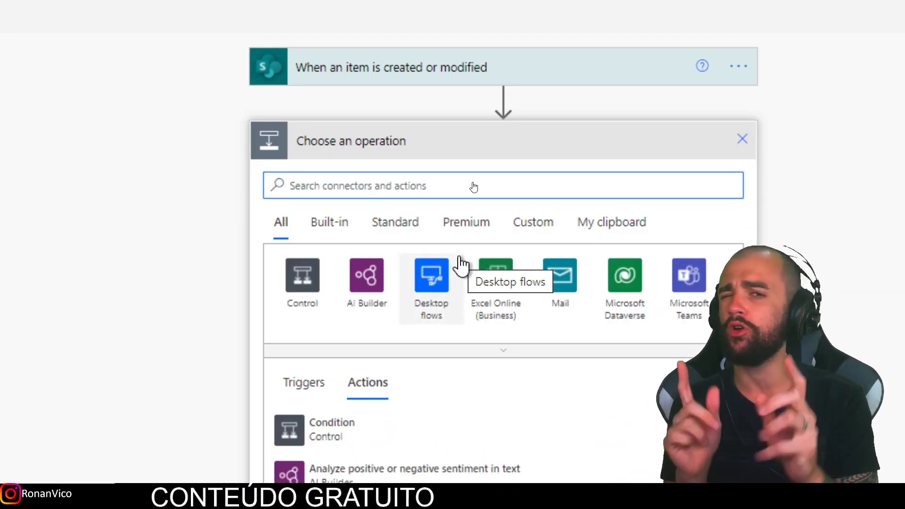
pyautogui.write('sharepoint')
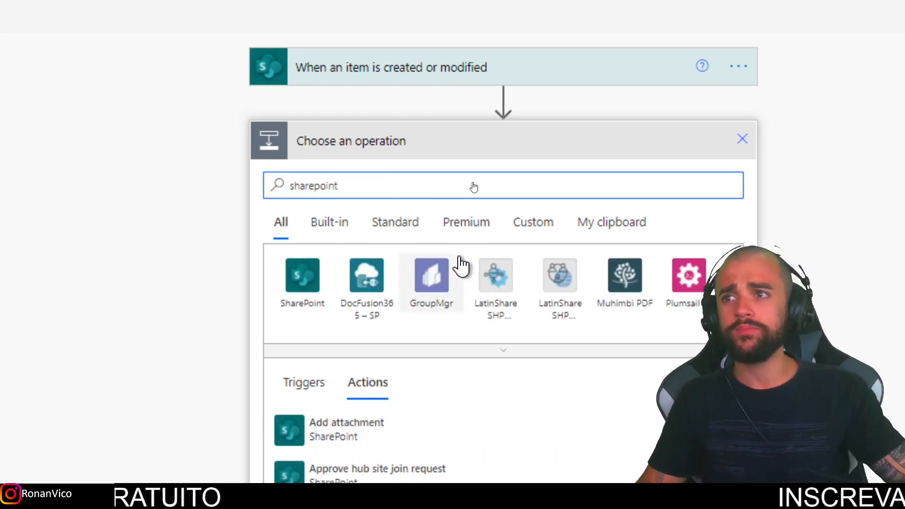
pyautogui.scroll(-2, 357, 384)
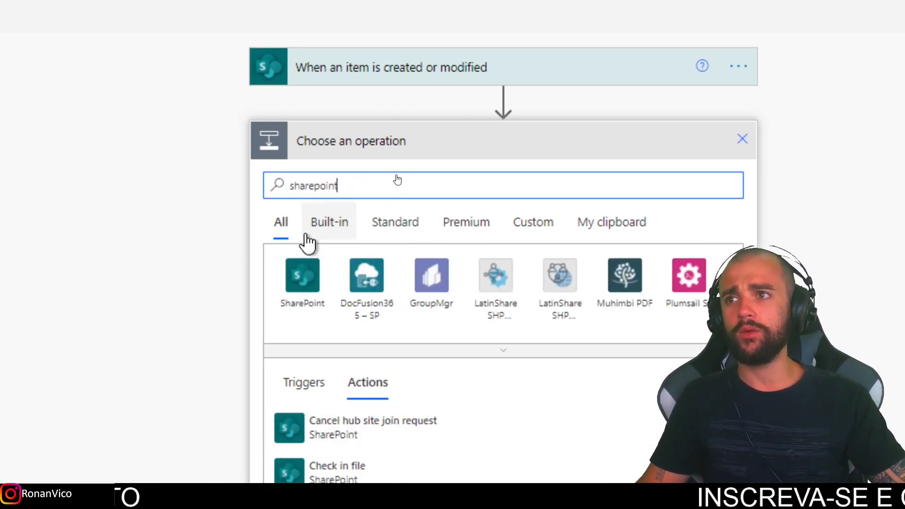
pyautogui.click(304, 285)
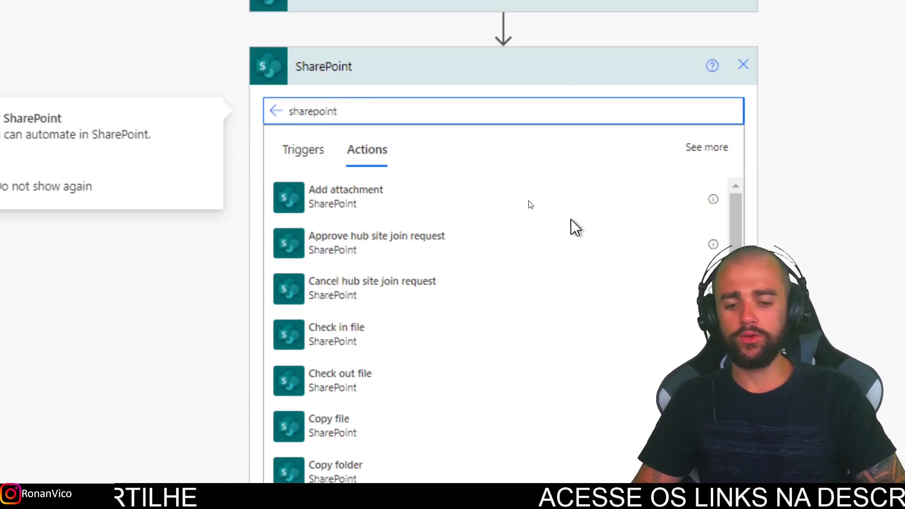
pyautogui.click(358, 287)
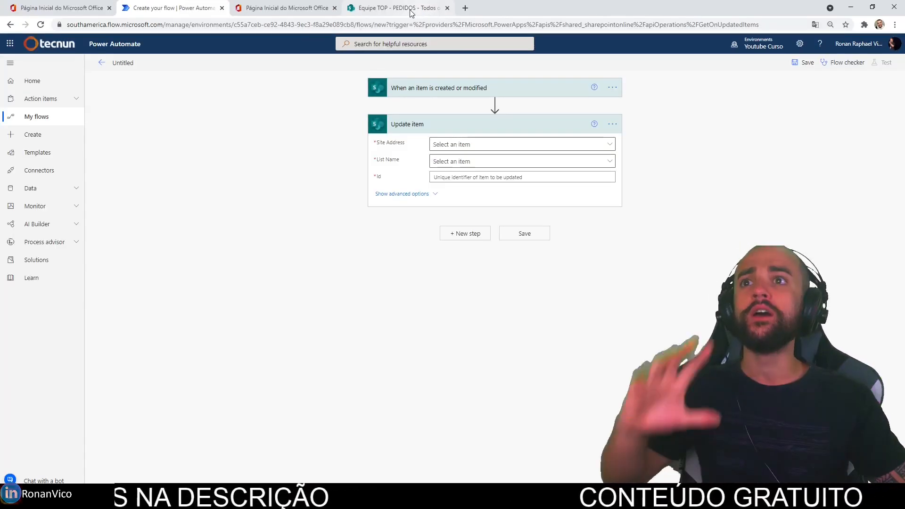
# Review the order row and columns of the PEDIDOS list in SharePoint and switch back to the Power Automate flow.
pyautogui.click(409, 8)
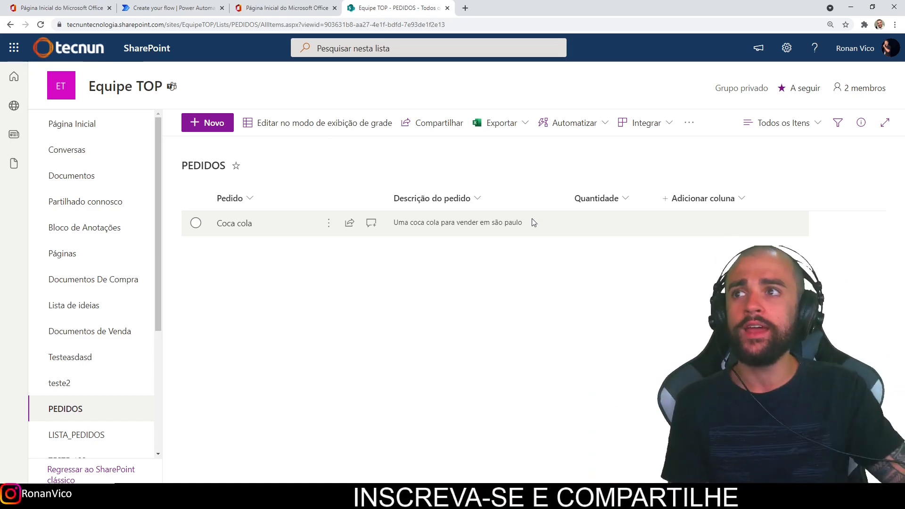
pyautogui.moveTo(190, 203)
pyautogui.mouseDown()
pyautogui.moveTo(575, 246)
pyautogui.moveTo(677, 203)
pyautogui.moveTo(178, 194)
pyautogui.mouseUp()
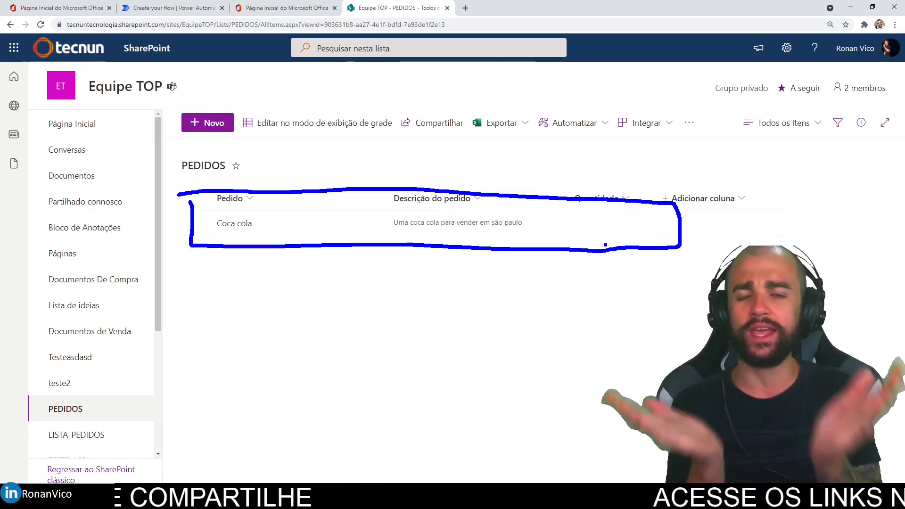
pyautogui.press('Escape')
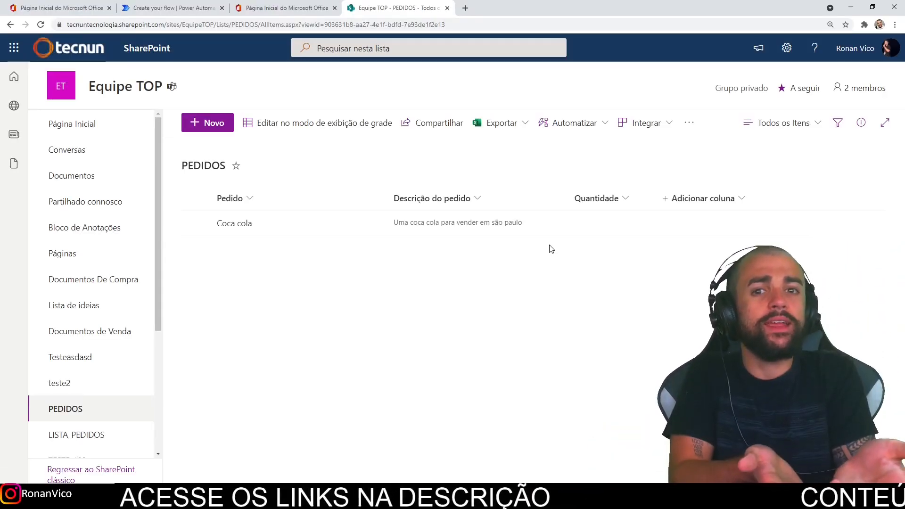
pyautogui.click(306, 6)
pyautogui.click(185, 5)
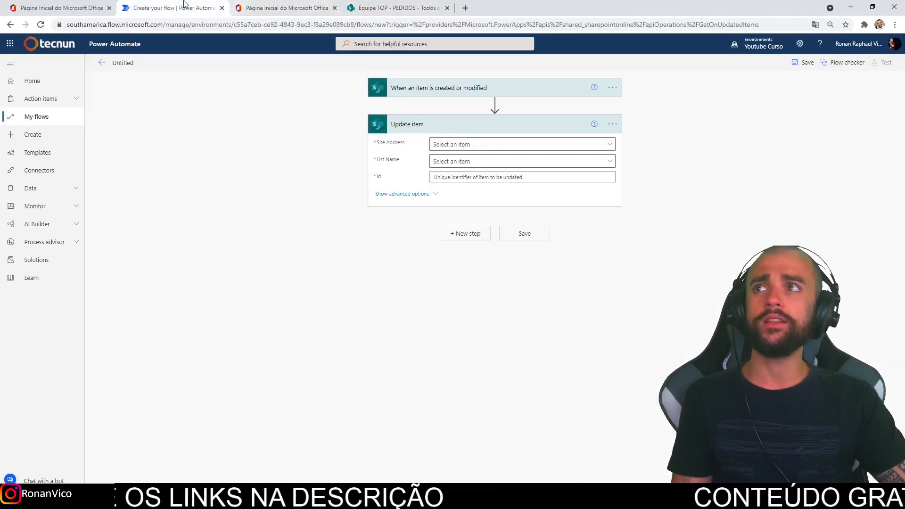
# Set the Update item action's site address to Equipe TOP and its list name to PEDIDOS.
pyautogui.click(476, 177)
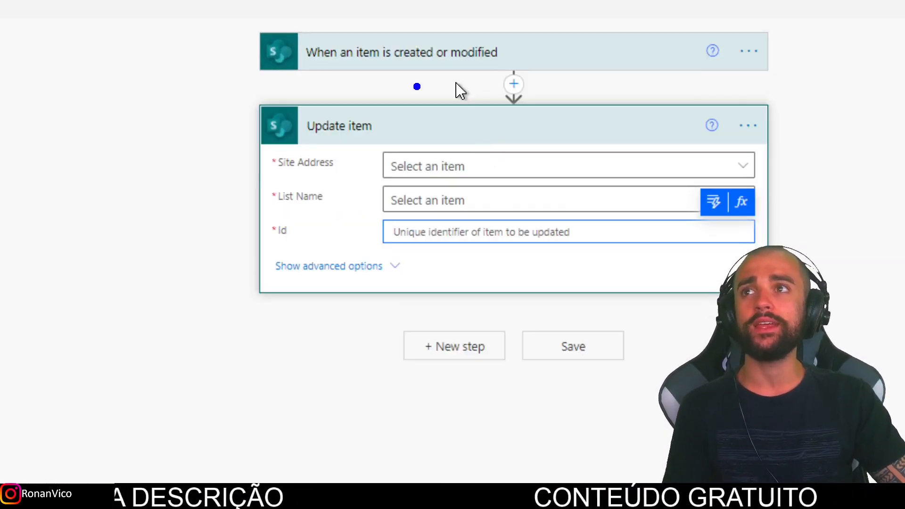
pyautogui.moveTo(416, 86)
pyautogui.mouseDown()
pyautogui.moveTo(621, 87)
pyautogui.moveTo(798, 24)
pyautogui.moveTo(495, 22)
pyautogui.moveTo(246, 79)
pyautogui.mouseUp()
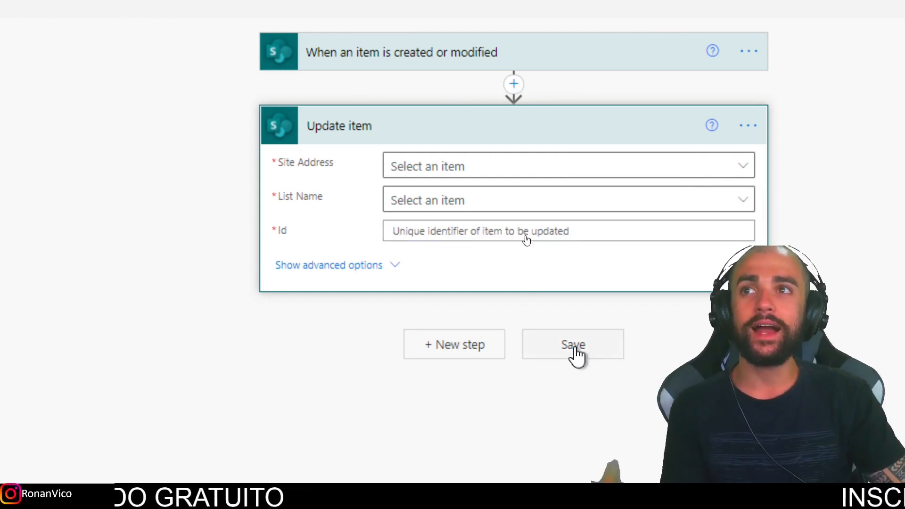
pyautogui.click(467, 169)
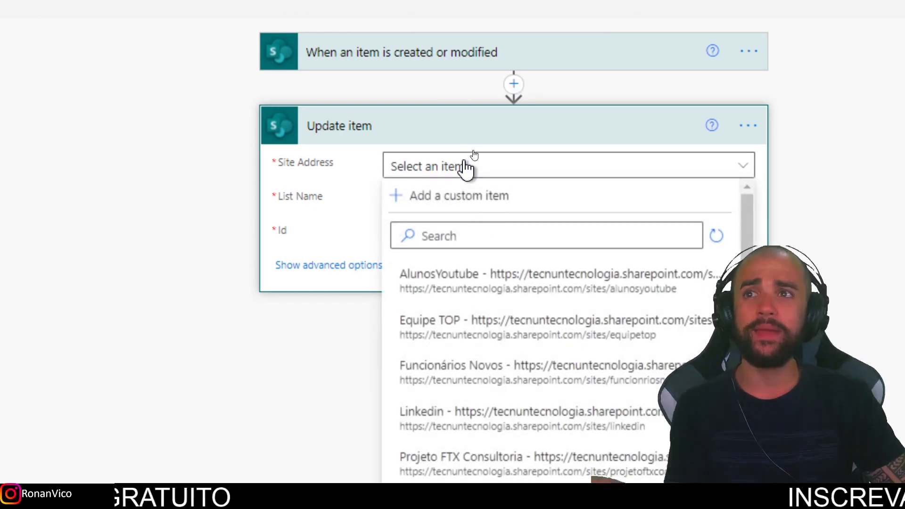
pyautogui.click(476, 323)
pyautogui.click(472, 208)
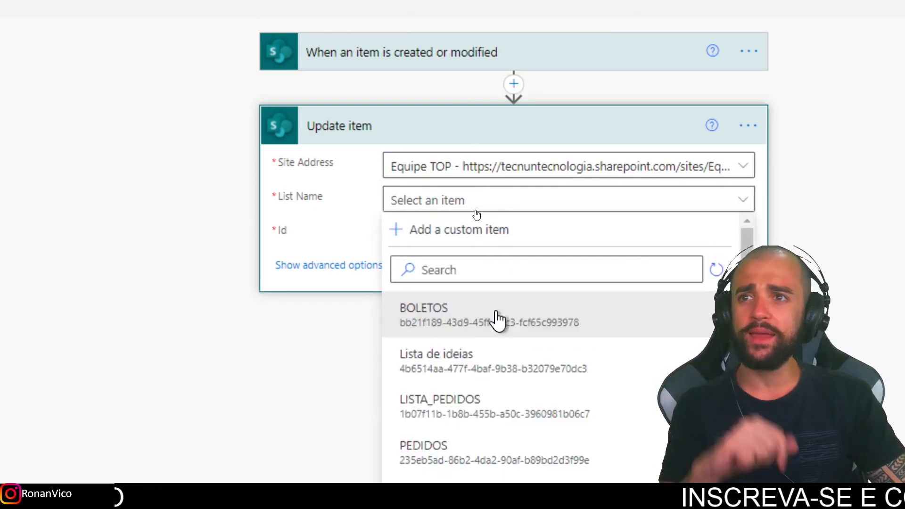
pyautogui.click(471, 445)
# Fill the Update item action's Id with the dynamic value ID from the trigger.
pyautogui.click(462, 227)
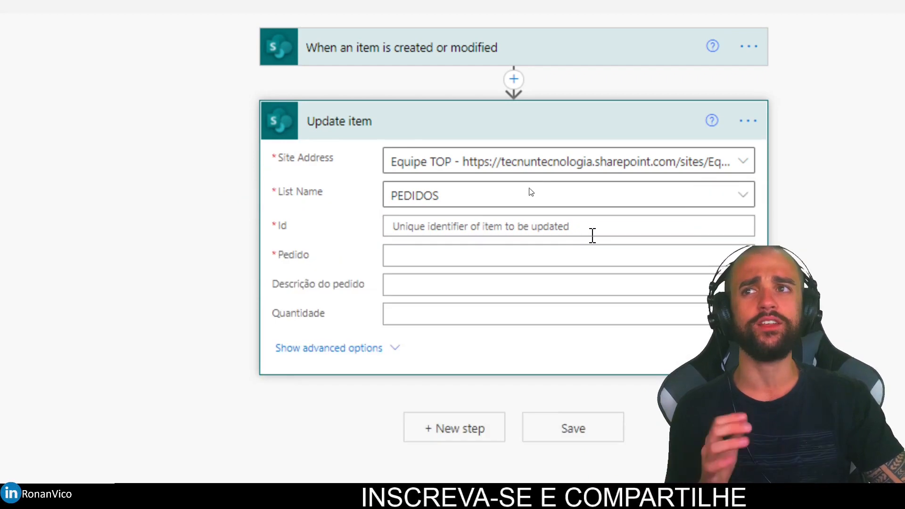
pyautogui.click(485, 236)
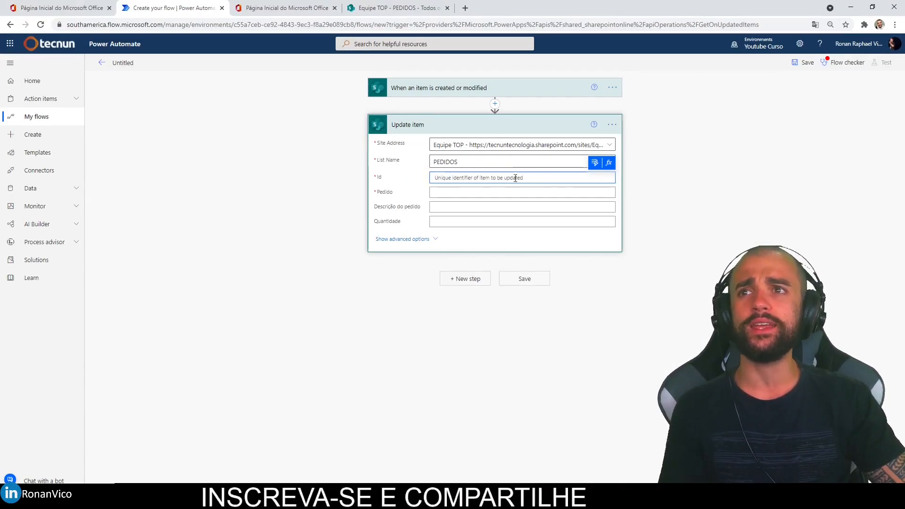
pyautogui.click(598, 164)
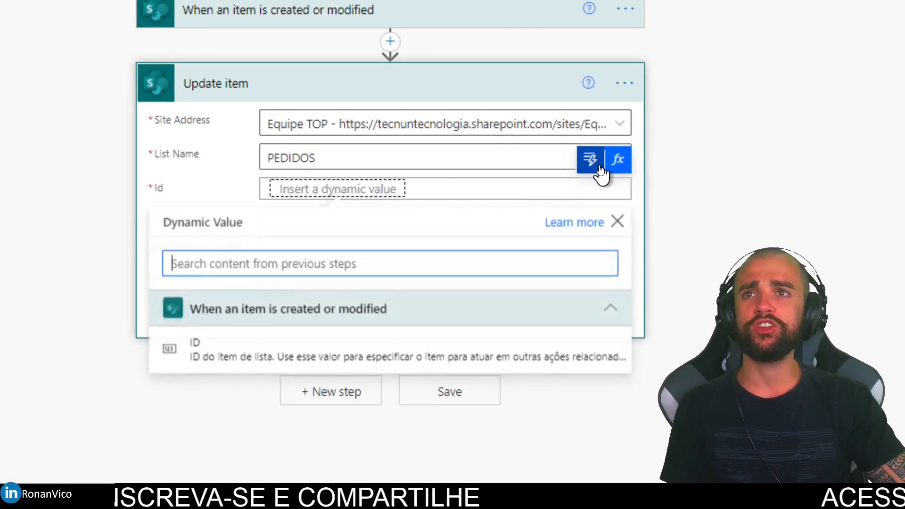
pyautogui.click(329, 344)
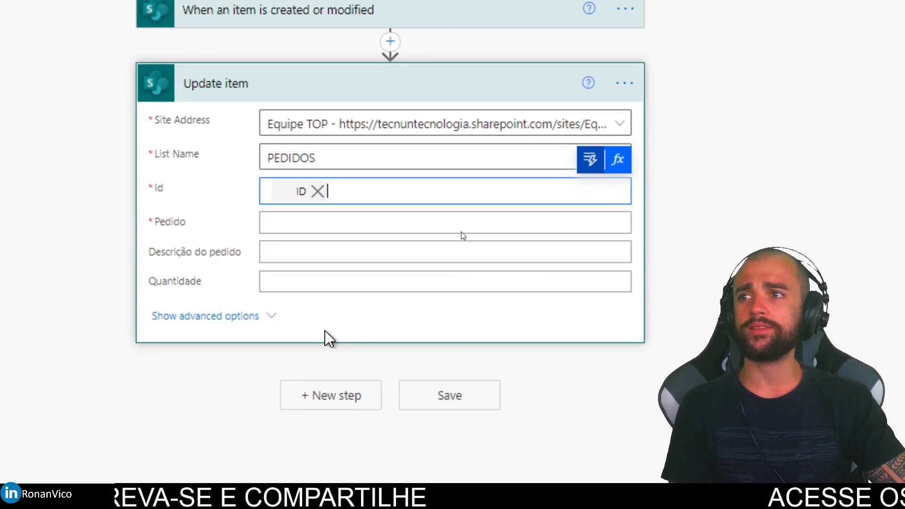
# Fill the Update item action's Pedido field with the trigger's Pedido dynamic value.
pyautogui.click(447, 220)
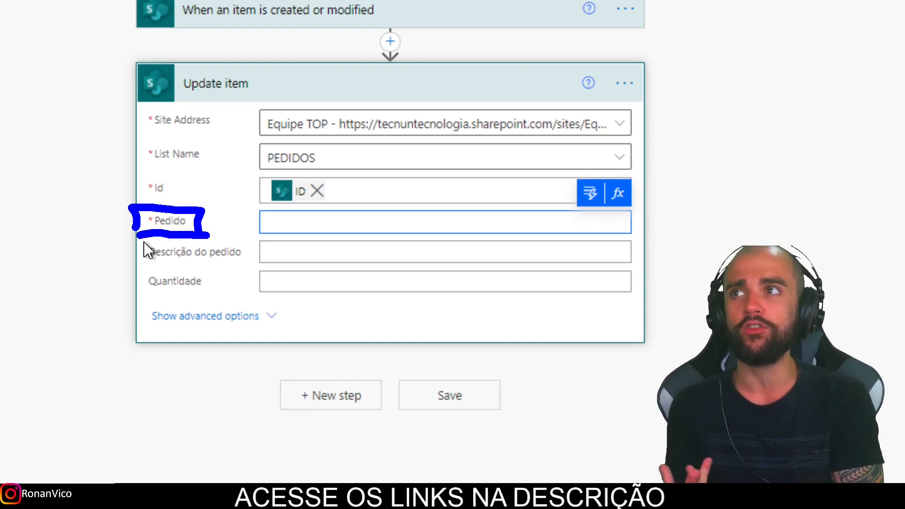
pyautogui.press('Escape')
pyautogui.click(548, 231)
pyautogui.scroll(-1, 307, 453)
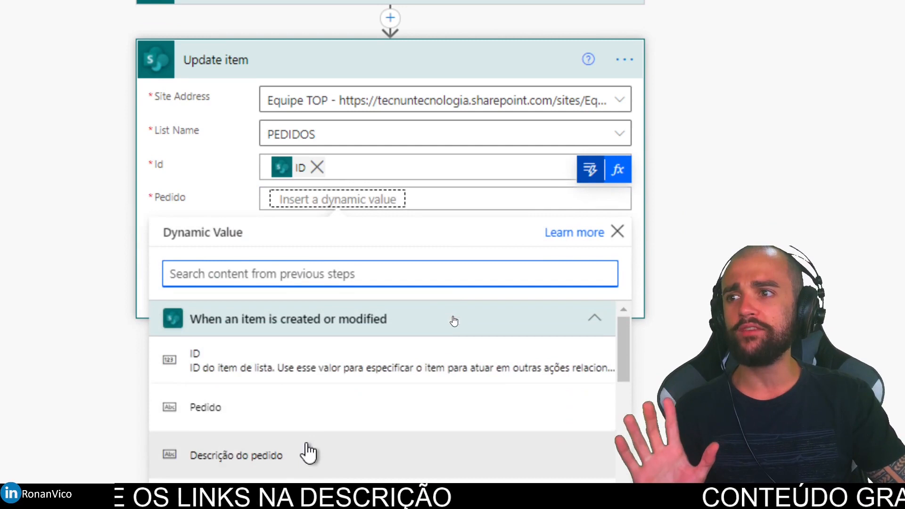
pyautogui.click(315, 406)
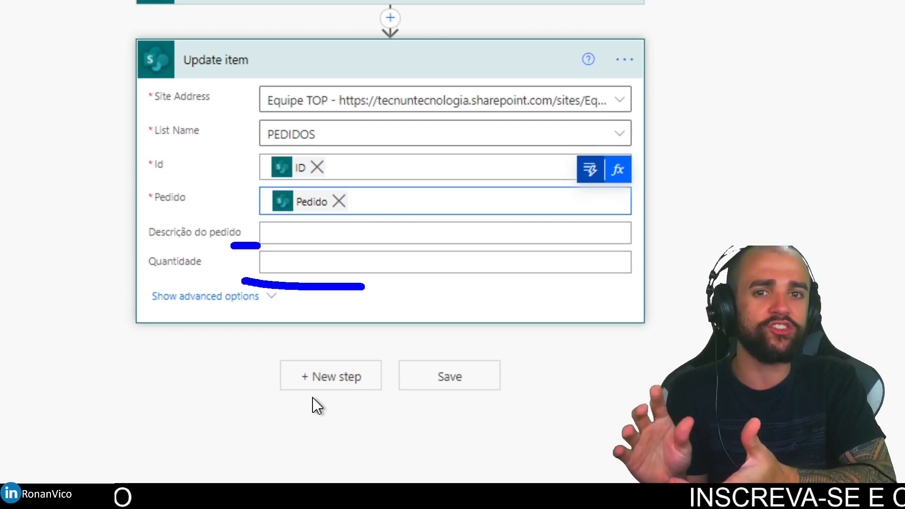
pyautogui.press('Escape')
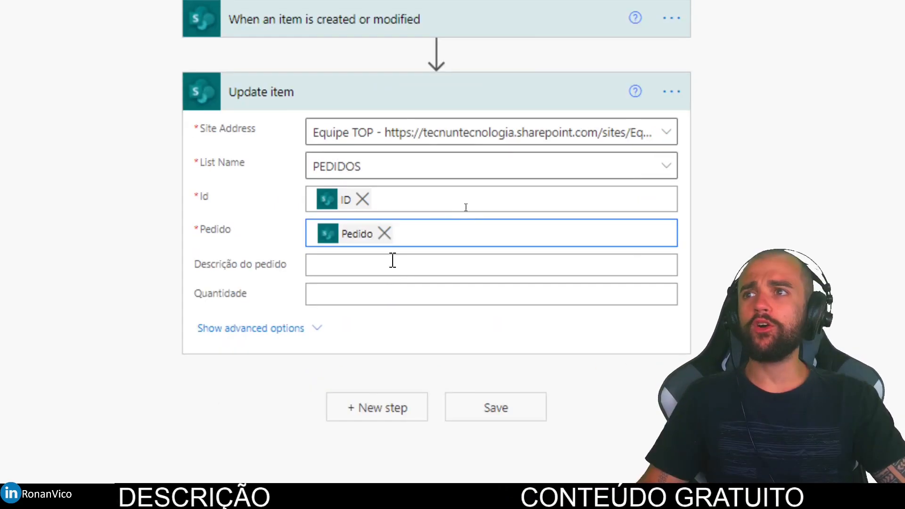
# Start an expression for the Update item action's Descrição do pedido field with the toUpper function.
pyautogui.click(362, 262)
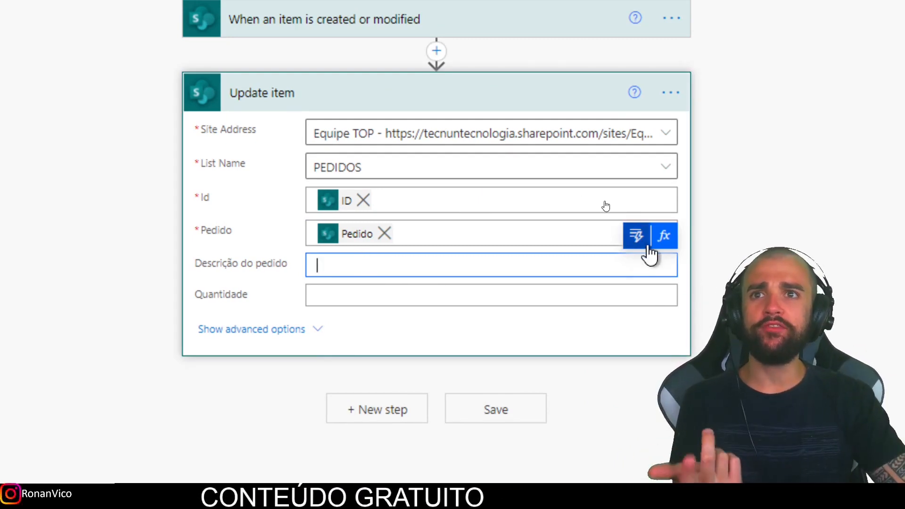
pyautogui.click(664, 236)
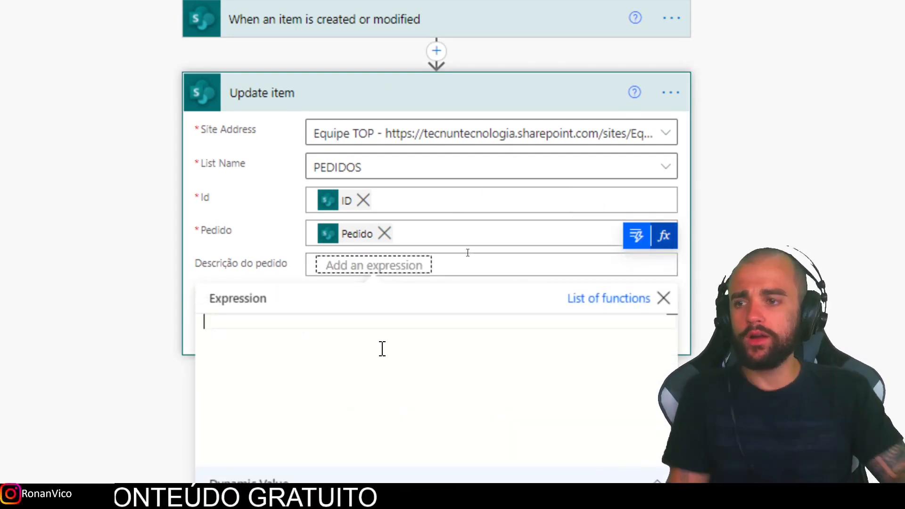
pyautogui.write('up')
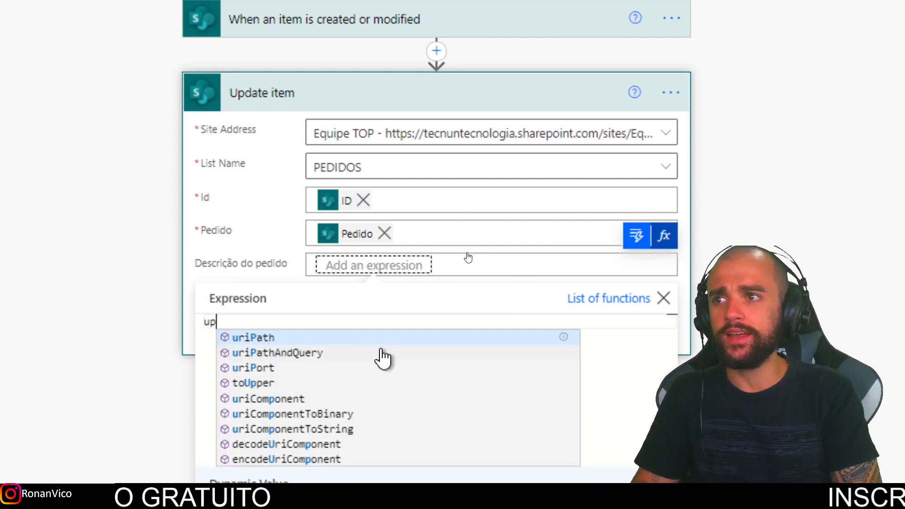
pyautogui.write('p')
pyautogui.press('Return')
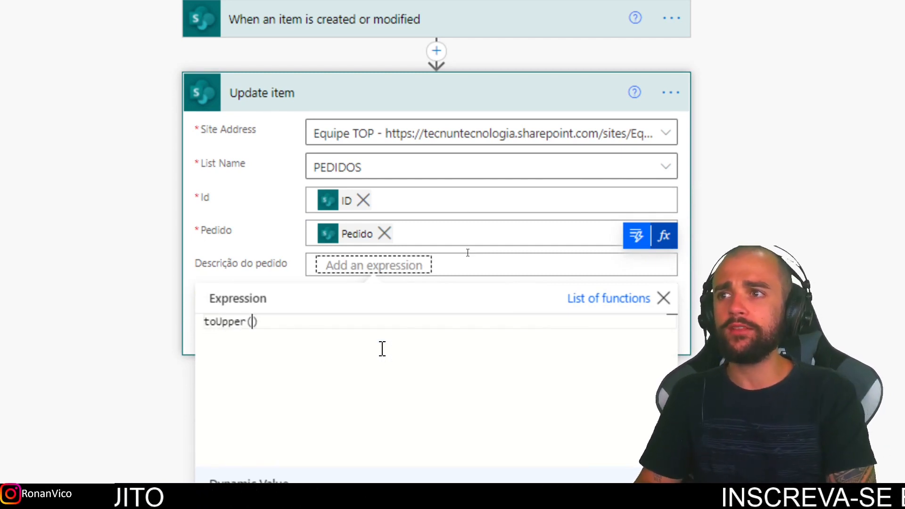
# Pass the trigger's Descrição do pedido dynamic value to toUpper and add the expression to the Descrição do pedido field.
pyautogui.scroll(-5, 398, 470)
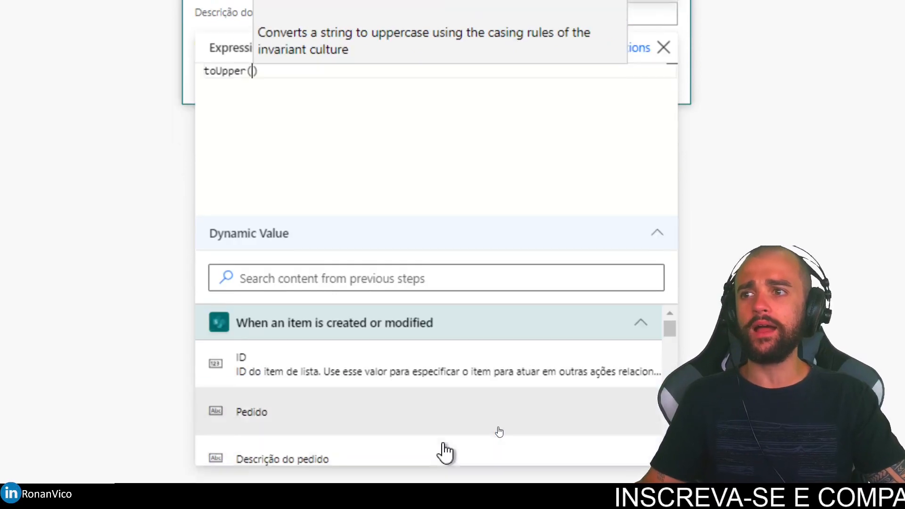
pyautogui.click(460, 453)
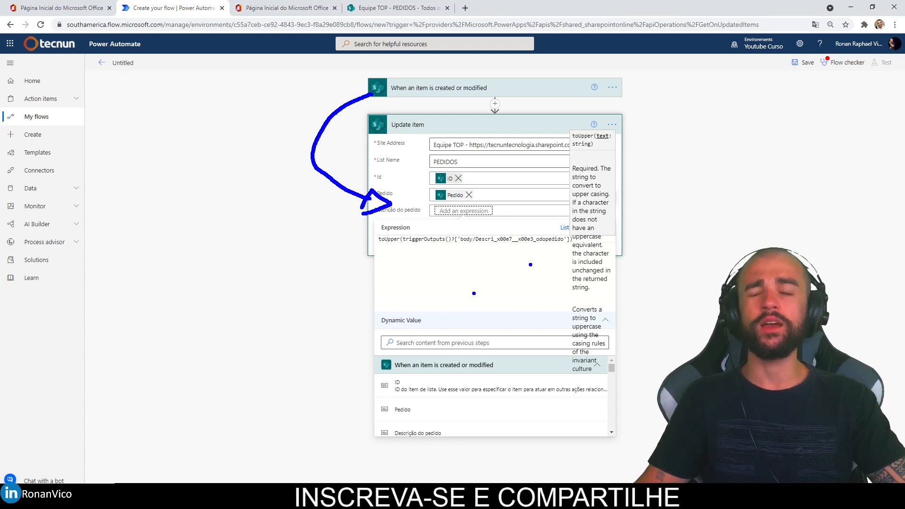
pyautogui.press('Escape')
pyautogui.click(494, 264)
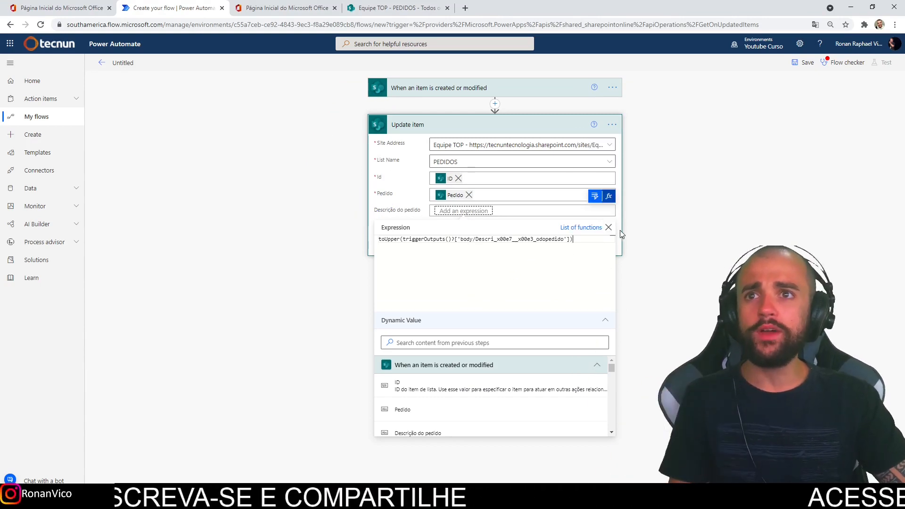
pyautogui.scroll(-3, 608, 372)
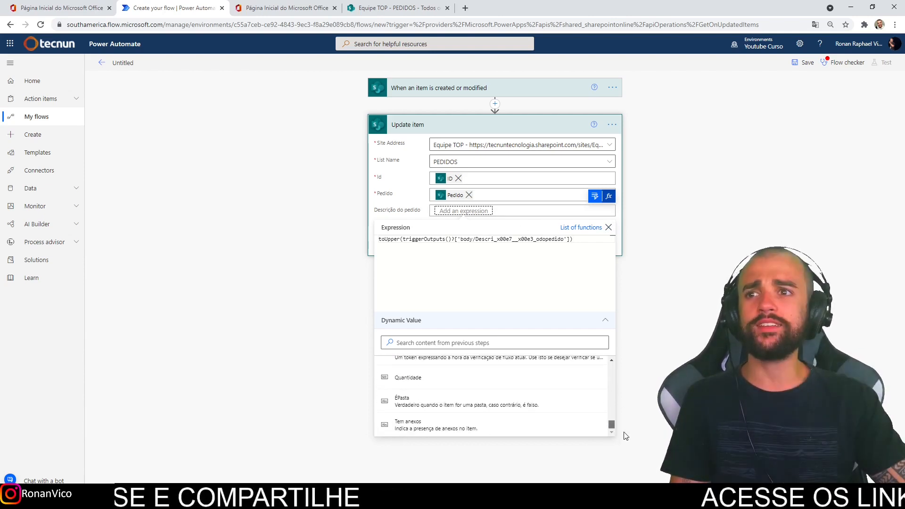
pyautogui.click(491, 212)
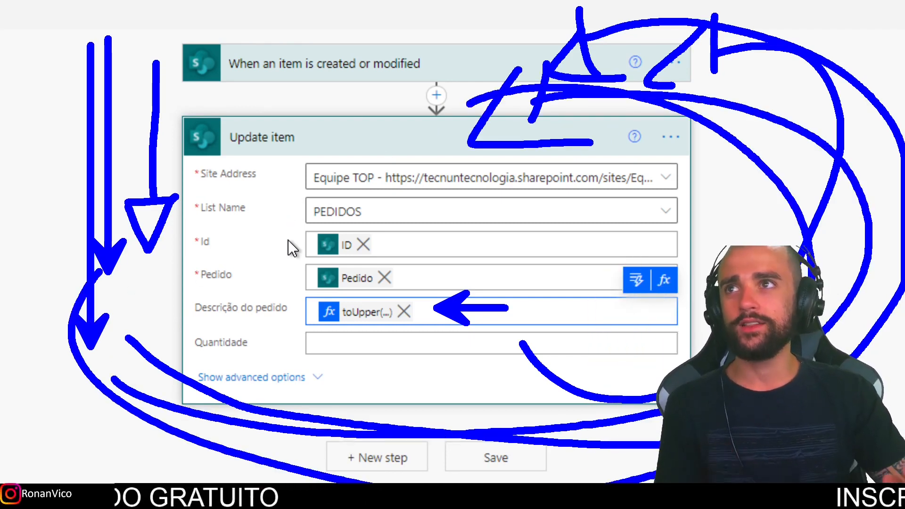
pyautogui.press('Escape')
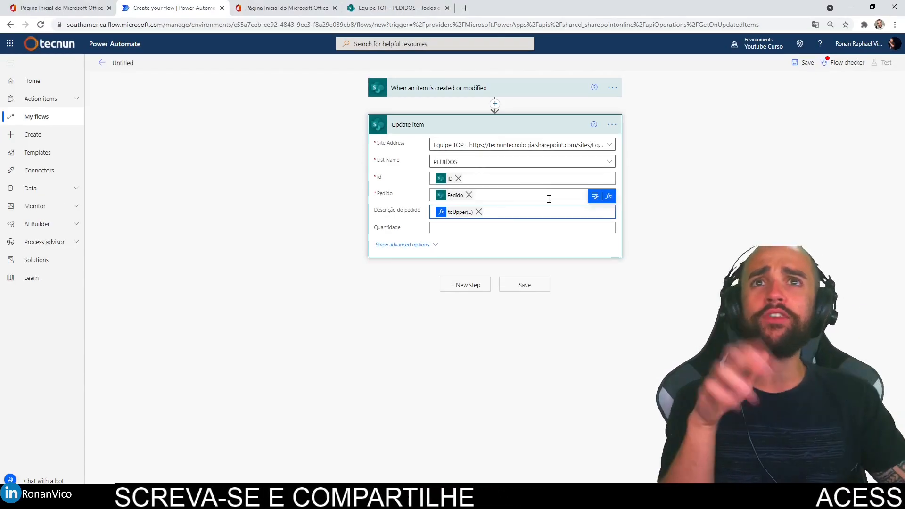
# Review the errors and warnings in the Flow checker, then close it.
pyautogui.click(844, 62)
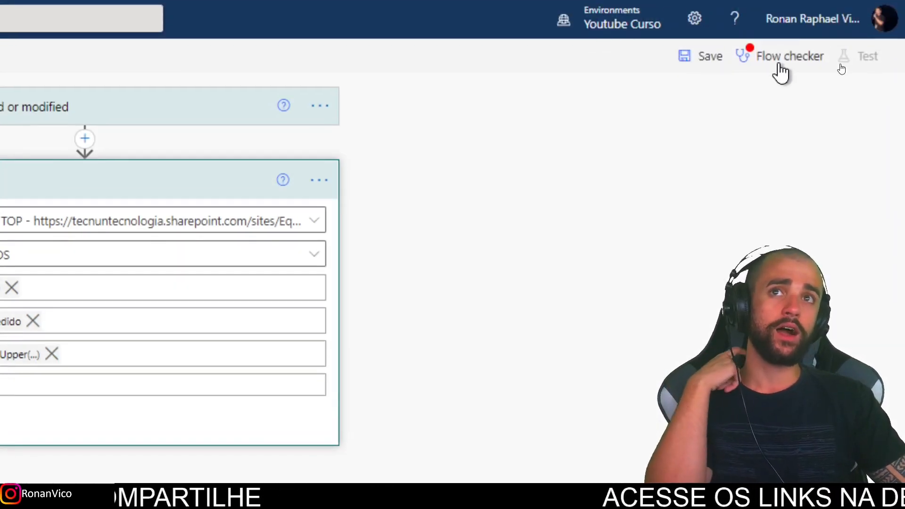
pyautogui.click(784, 37)
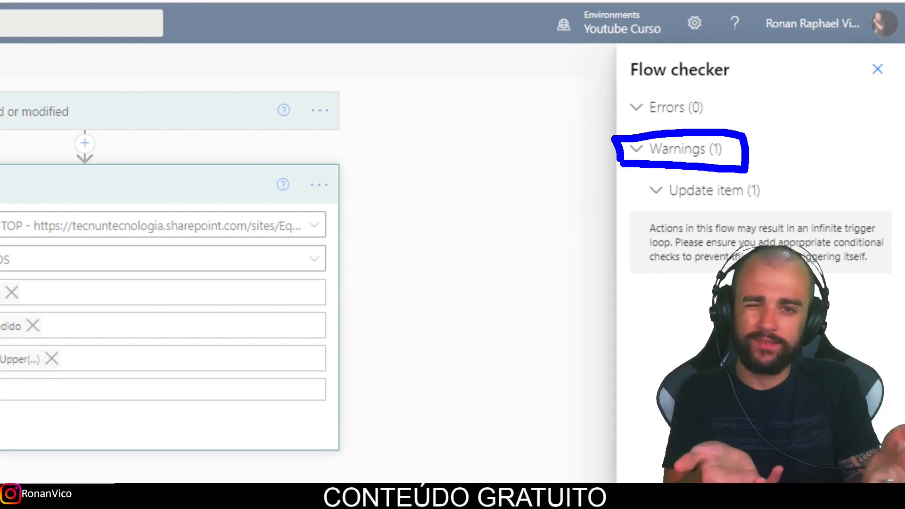
pyautogui.press('Escape')
pyautogui.press('Escape')
pyautogui.press('Escape')
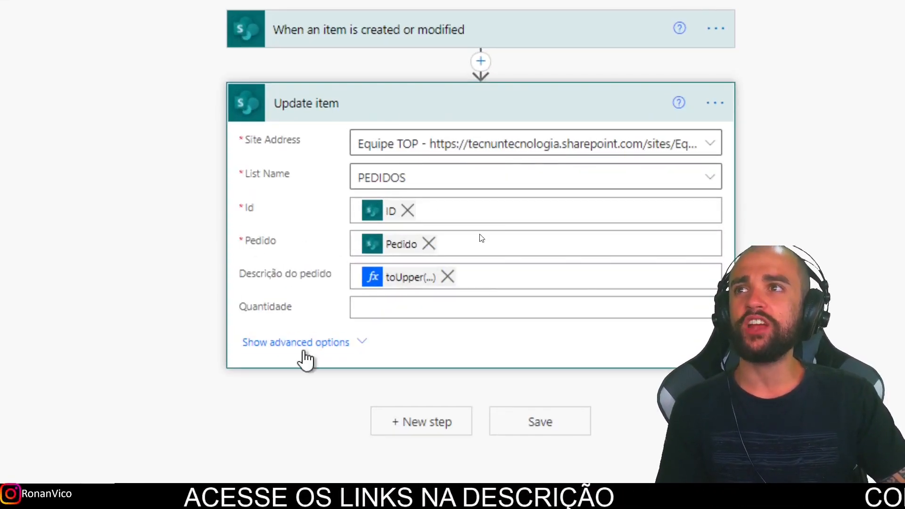
# Switch to the SharePoint PEDIDOS list and add a Sim/Não column named executou_fluxo with the default value Não.
pyautogui.click(392, 8)
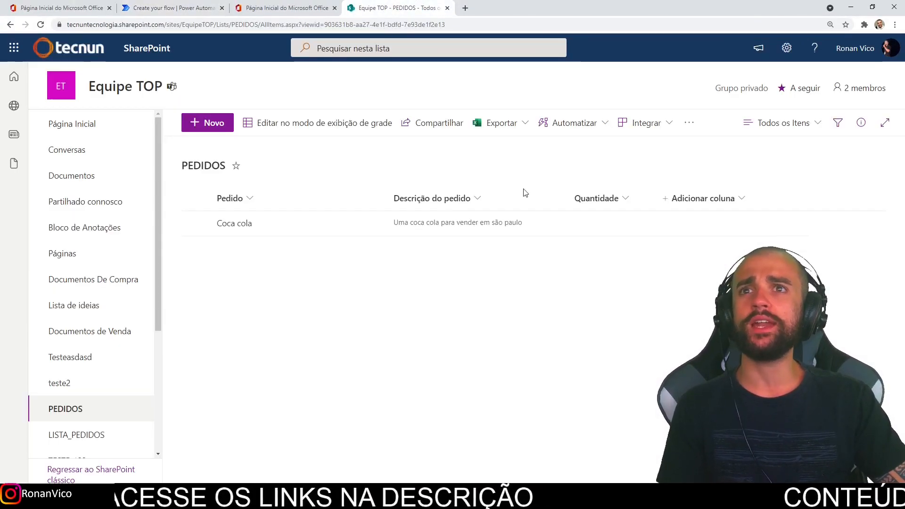
pyautogui.click(684, 196)
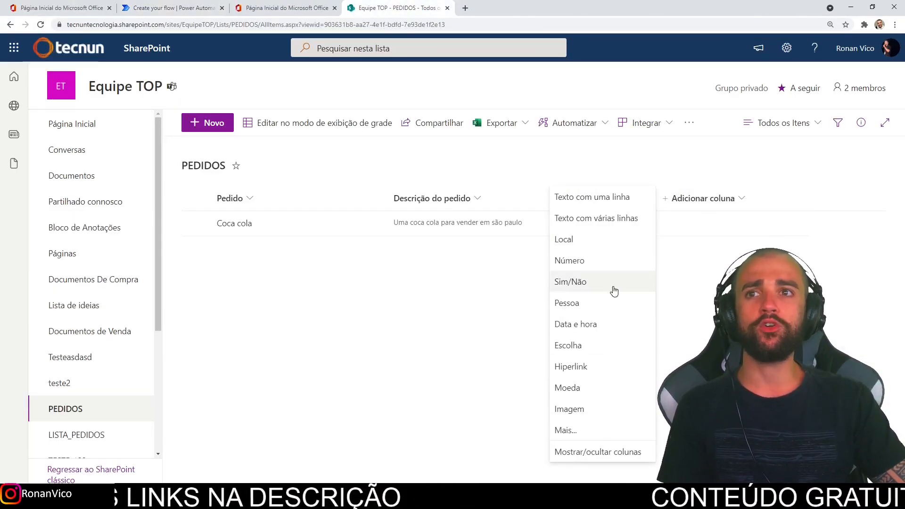
pyautogui.click(615, 289)
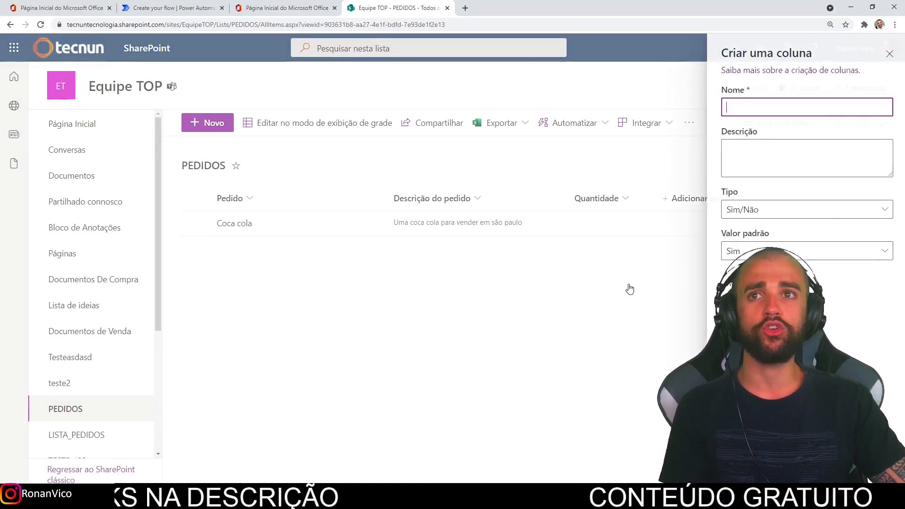
pyautogui.write('executou_fluxo')
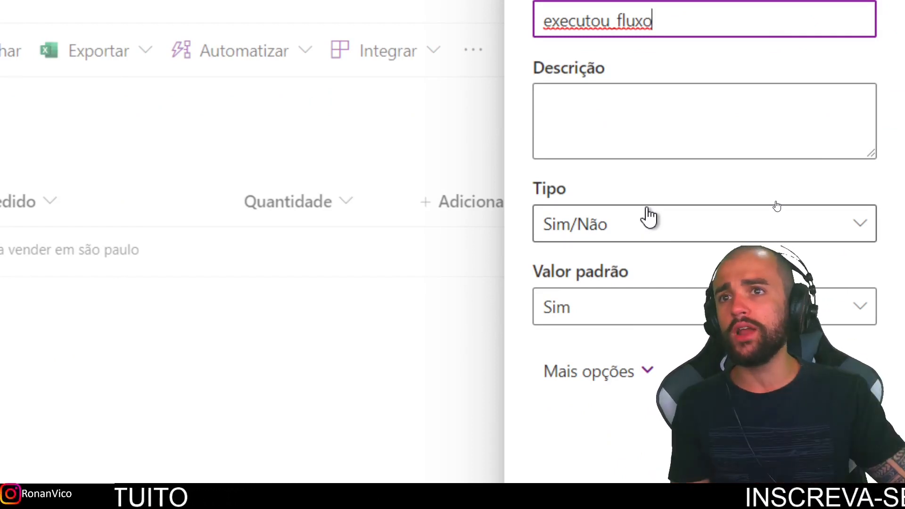
pyautogui.click(660, 307)
pyautogui.click(657, 389)
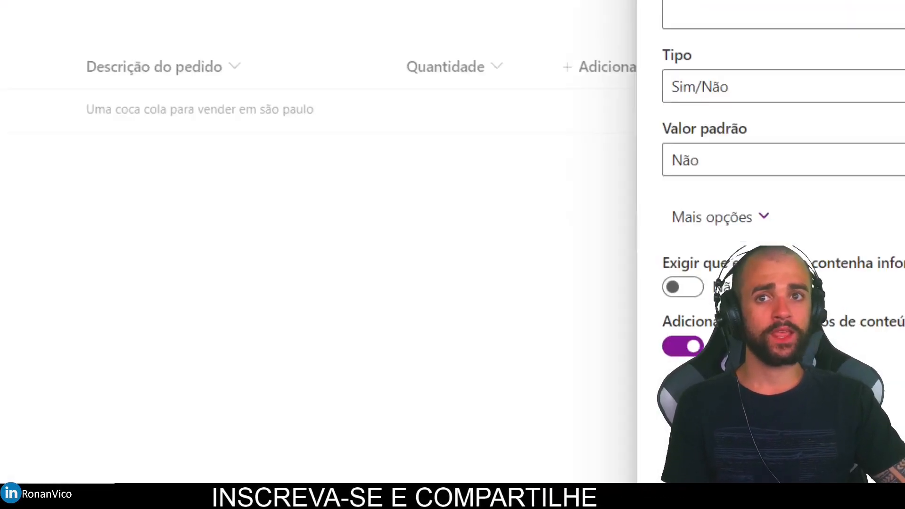
pyautogui.click(743, 392)
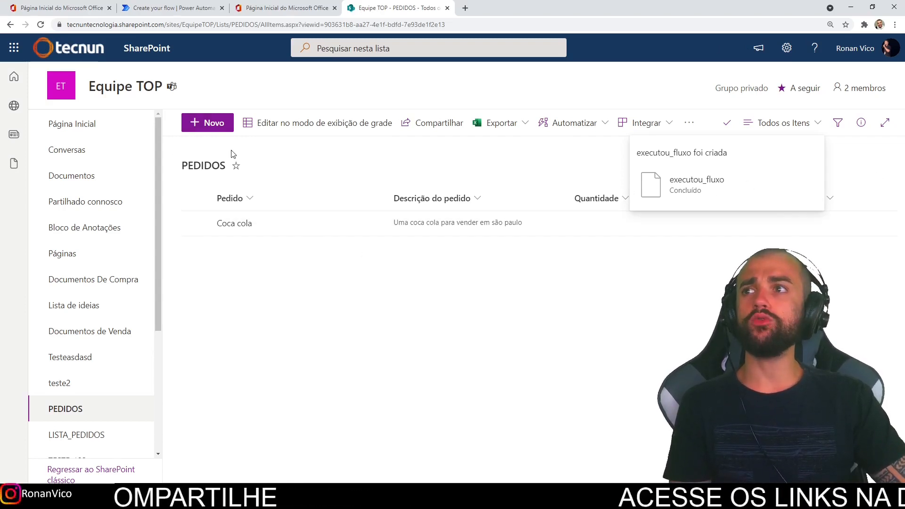
# Check the executou_fluxo field in the Coca cola order, then open a new item form in the PEDIDOS list.
pyautogui.click(257, 228)
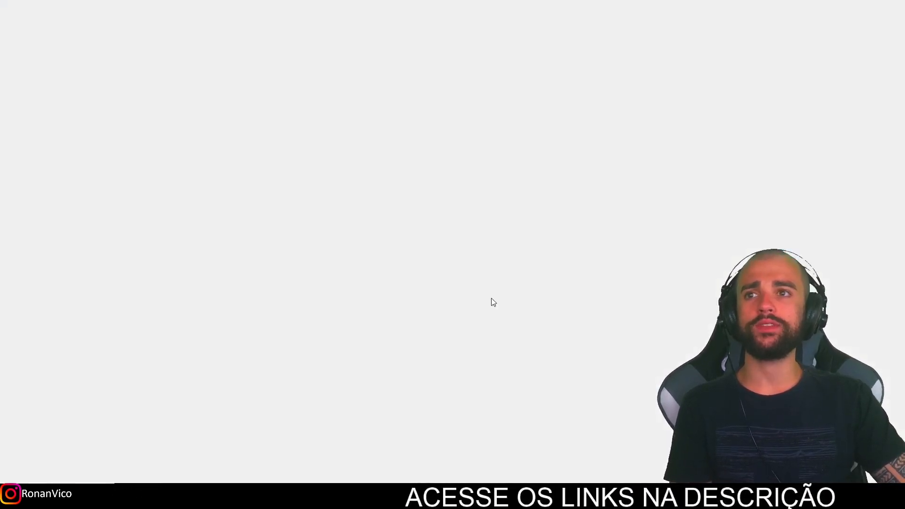
pyautogui.click(465, 290)
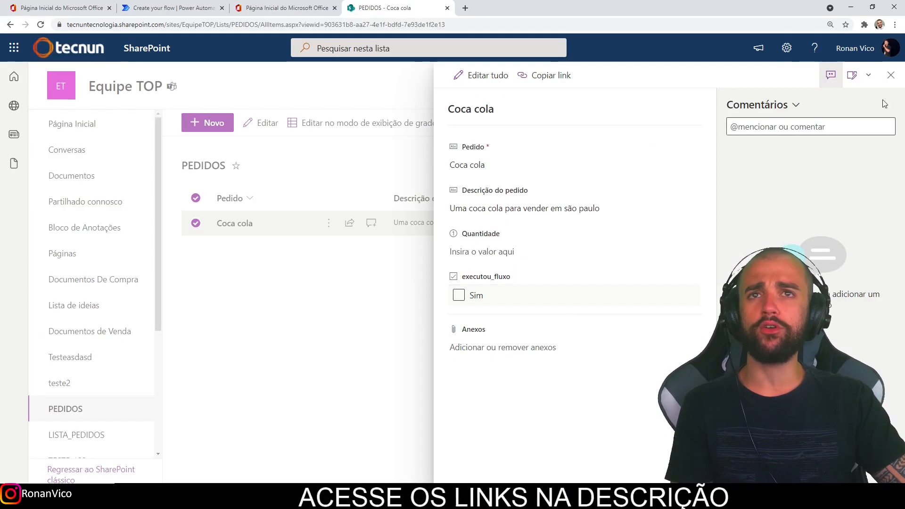
pyautogui.click(211, 103)
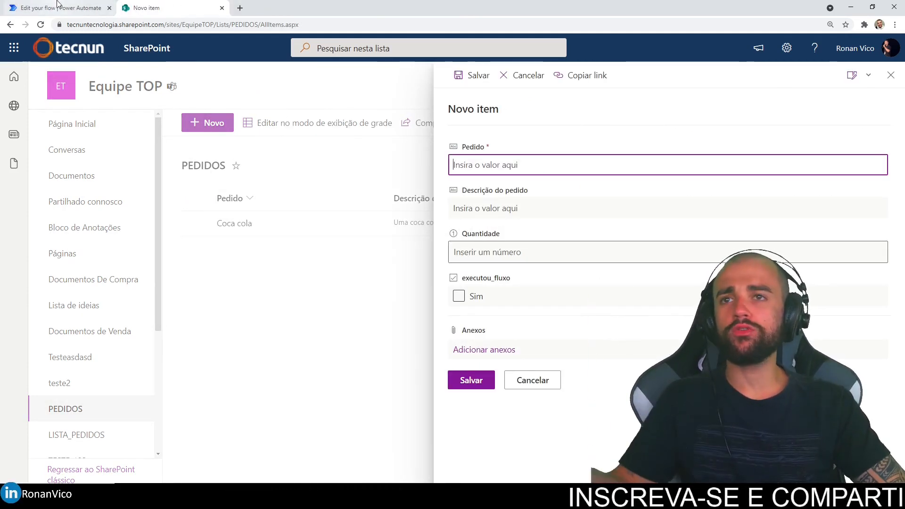
# Switch to Power Automate, go back to the flow's details page and turn the flow off.
pyautogui.click(57, 6)
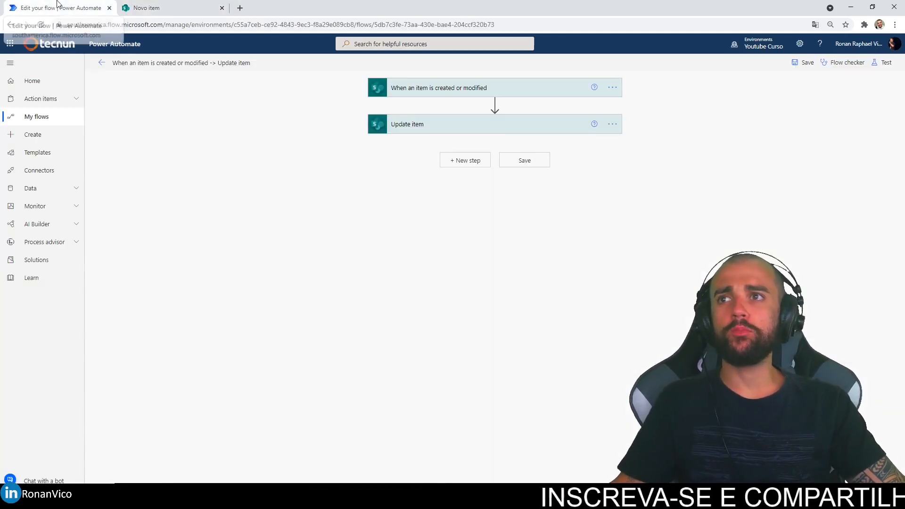
pyautogui.click(101, 63)
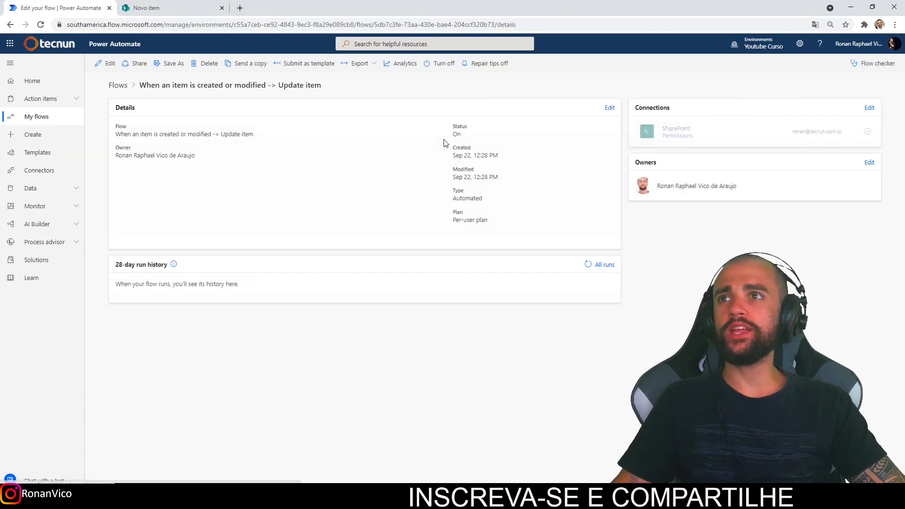
pyautogui.click(432, 66)
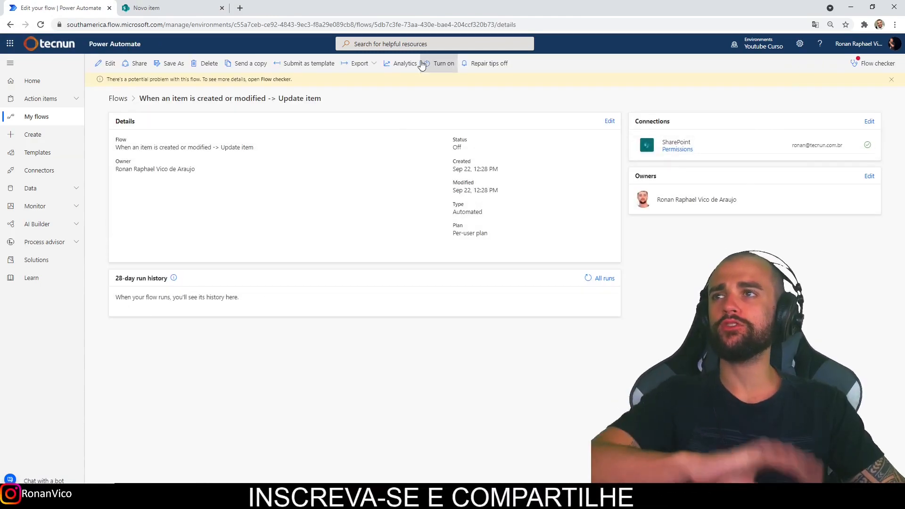
# Switch to SharePoint and save a new PEDIDOS item with Pedido Pepsi and Descrição do pedido Refrigerante de cola, leaving executou_fluxo unchecked.
pyautogui.click(171, 8)
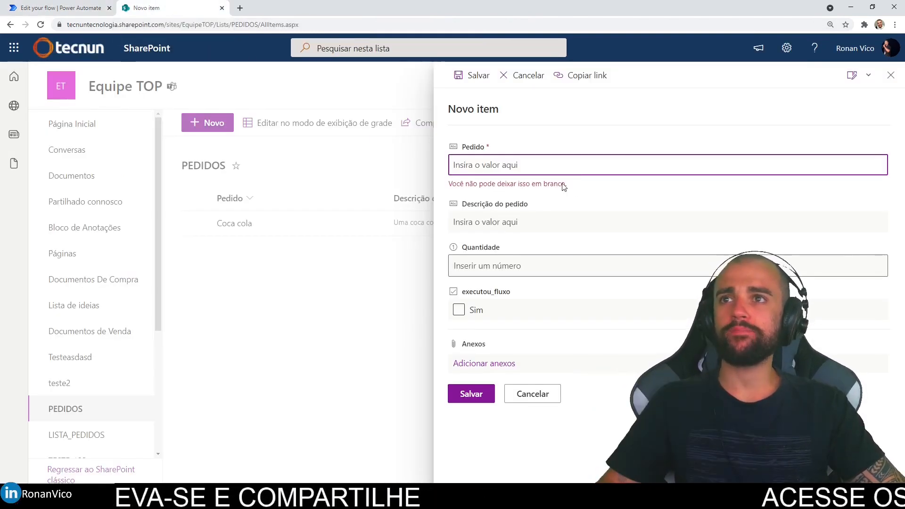
pyautogui.click(543, 223)
pyautogui.write('Refrigerante de cola')
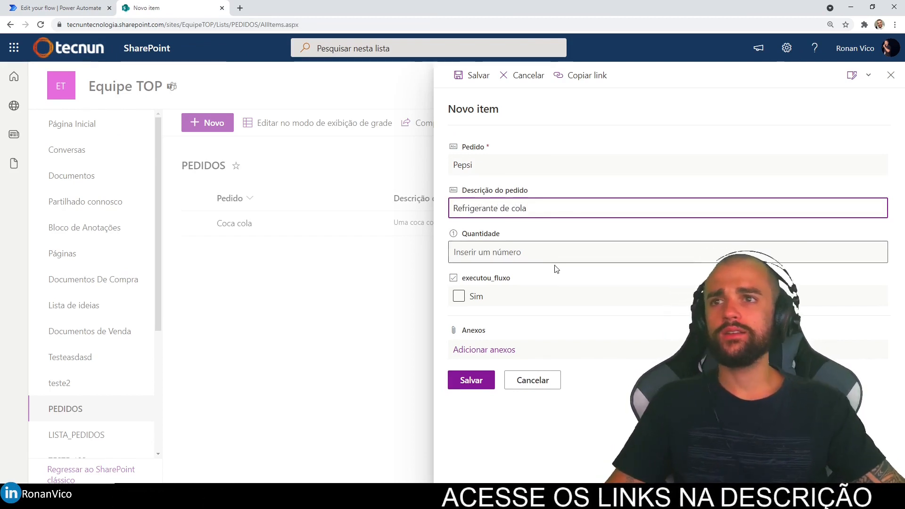
pyautogui.click(545, 254)
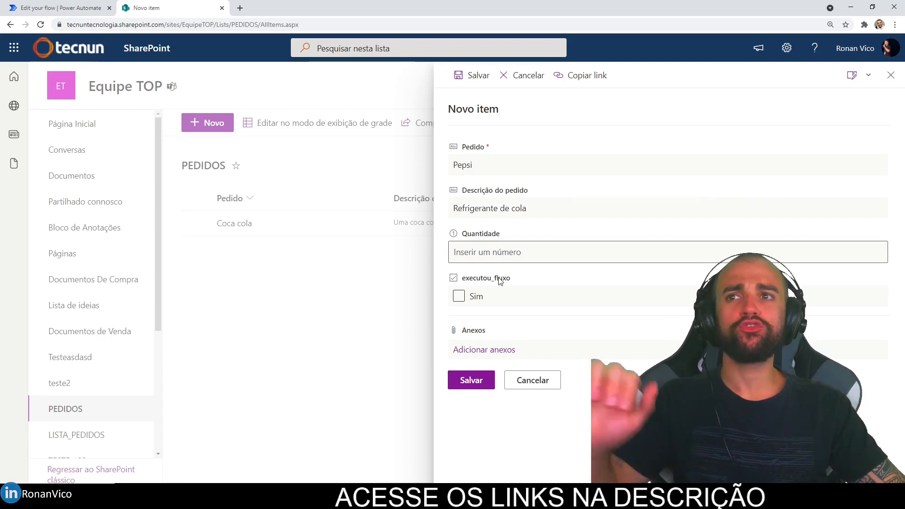
pyautogui.click(501, 296)
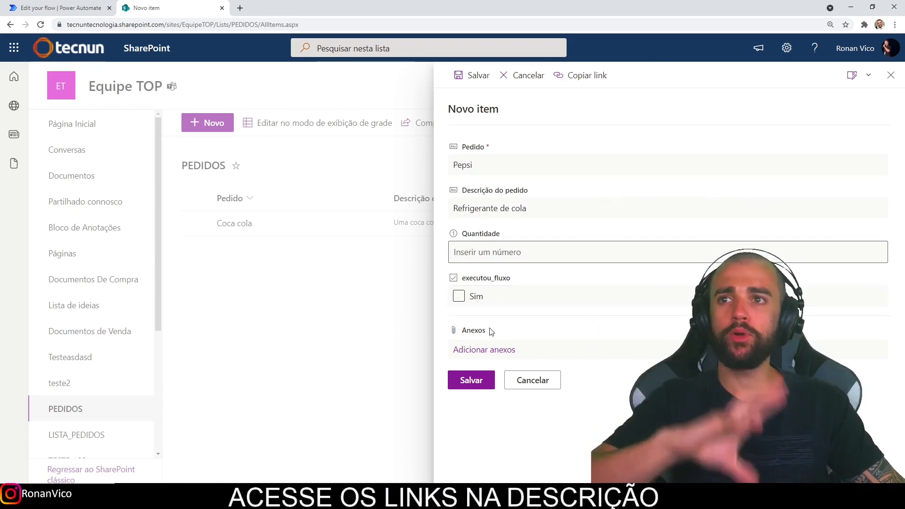
pyautogui.click(479, 385)
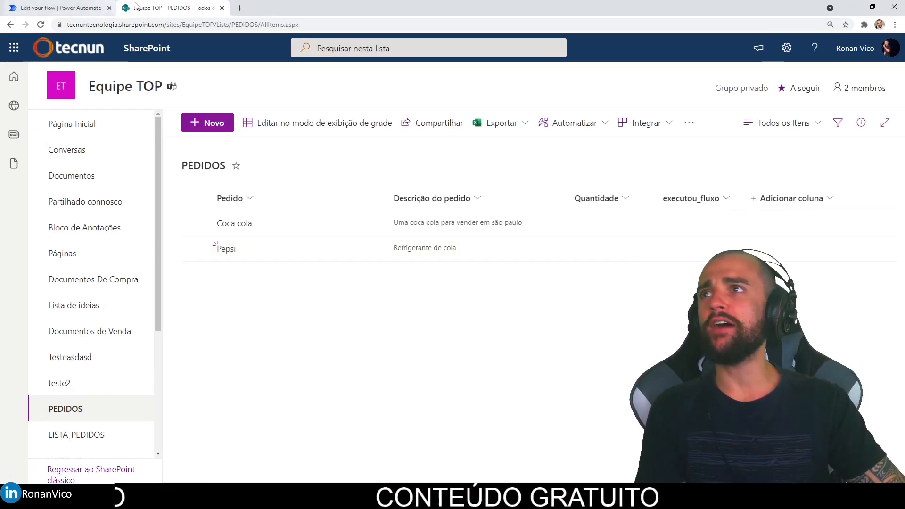
# Separate the PEDIDOS list into its own browser window, open the flow for editing and show both windows together.
pyautogui.moveTo(181, 9); pyautogui.dragTo(245, 4)
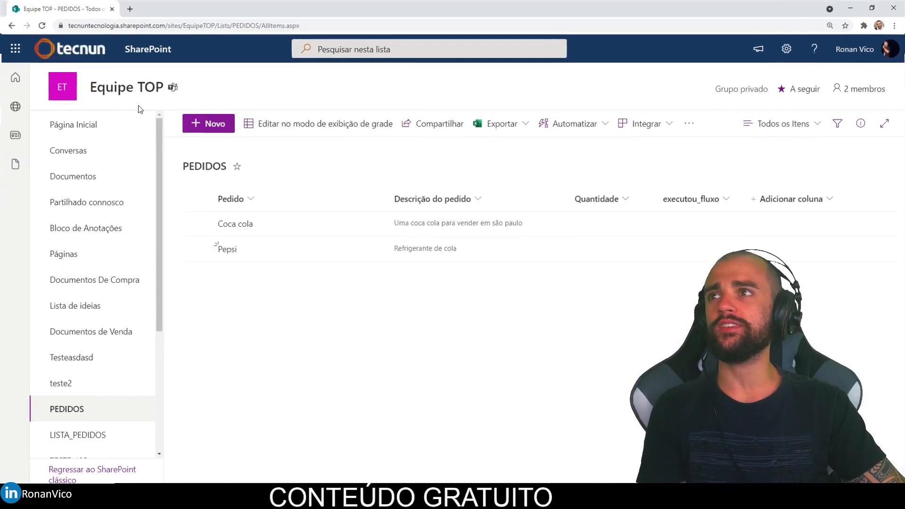
pyautogui.doubleClick(247, 14)
pyautogui.click(104, 66)
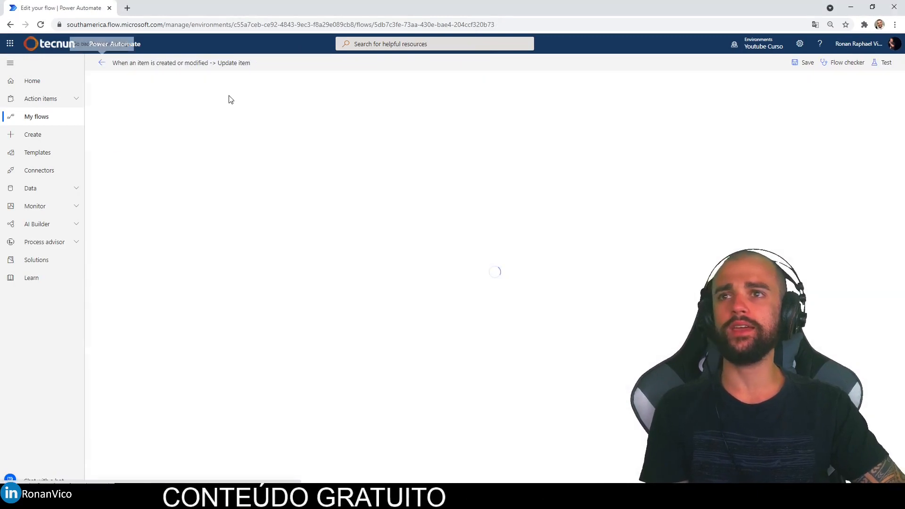
pyautogui.hotkey('alt', 'Tab')
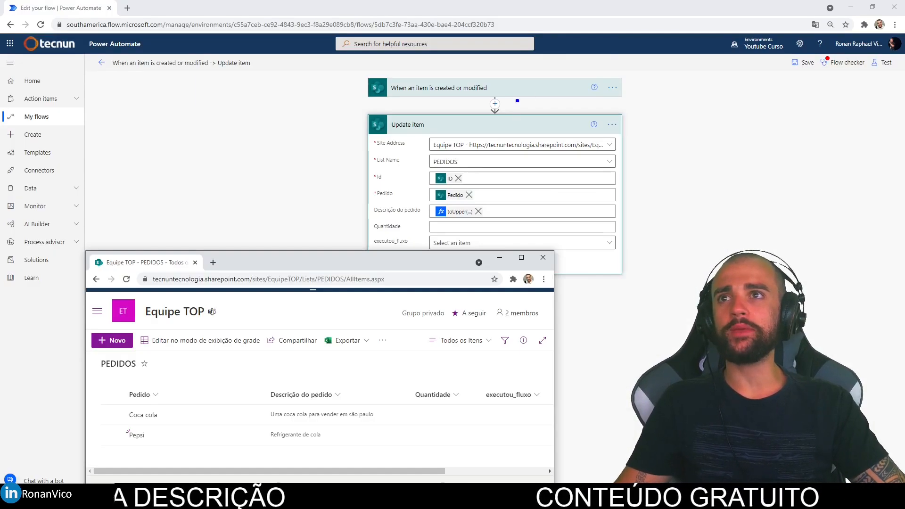
pyautogui.moveTo(550, 53); pyautogui.dragTo(652, 79)
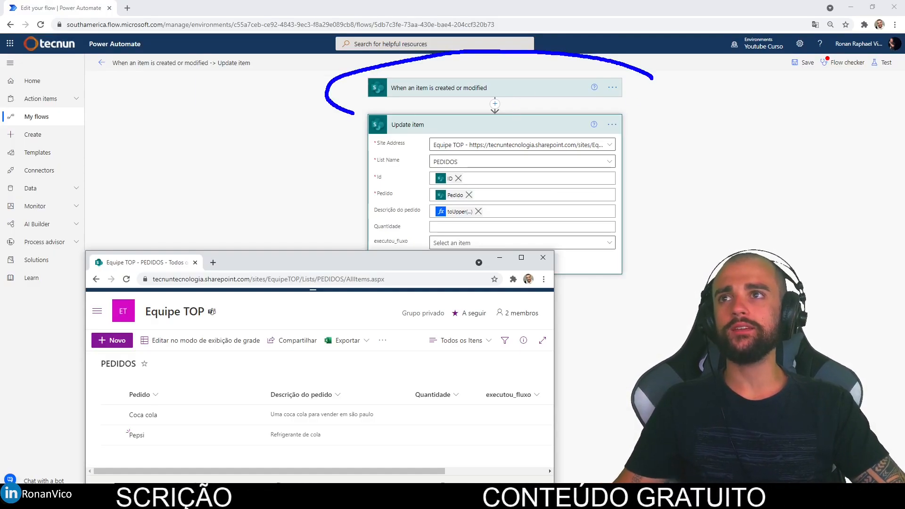
pyautogui.moveTo(353, 113); pyautogui.dragTo(627, 76)
pyautogui.moveTo(653, 317); pyautogui.dragTo(544, 414)
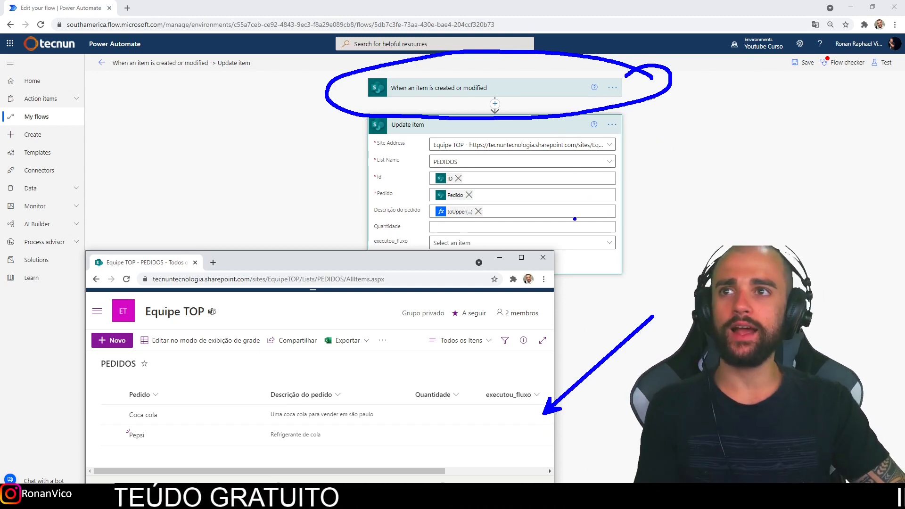
# Set the executou_fluxo field of the Update item action to Yes.
pyautogui.moveTo(664, 141); pyautogui.dragTo(618, 236)
pyautogui.press('Escape')
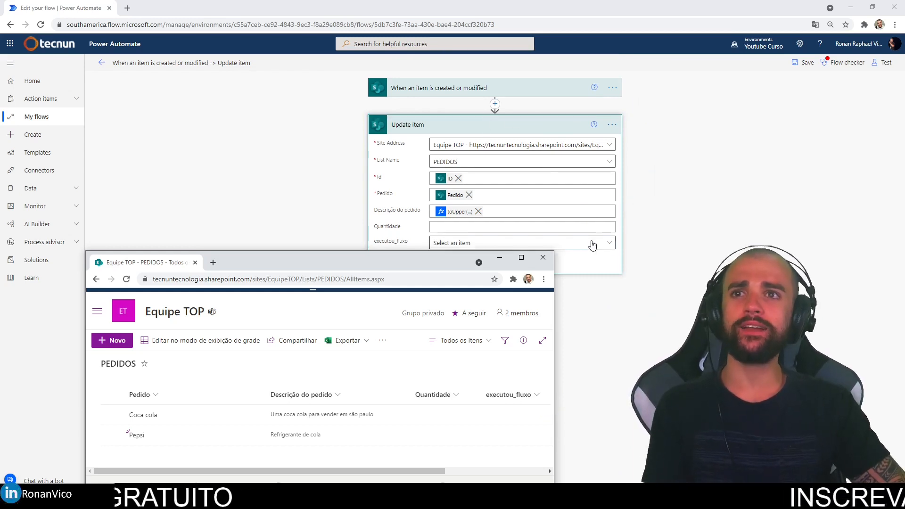
pyautogui.click(593, 244)
pyautogui.click(457, 247)
pyautogui.click(458, 246)
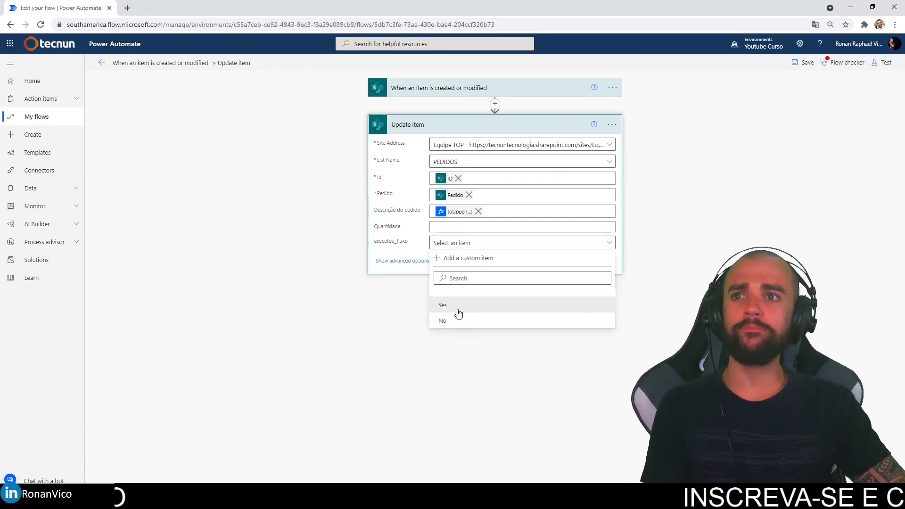
pyautogui.click(443, 306)
pyautogui.hotkey('alt', 'Tab')
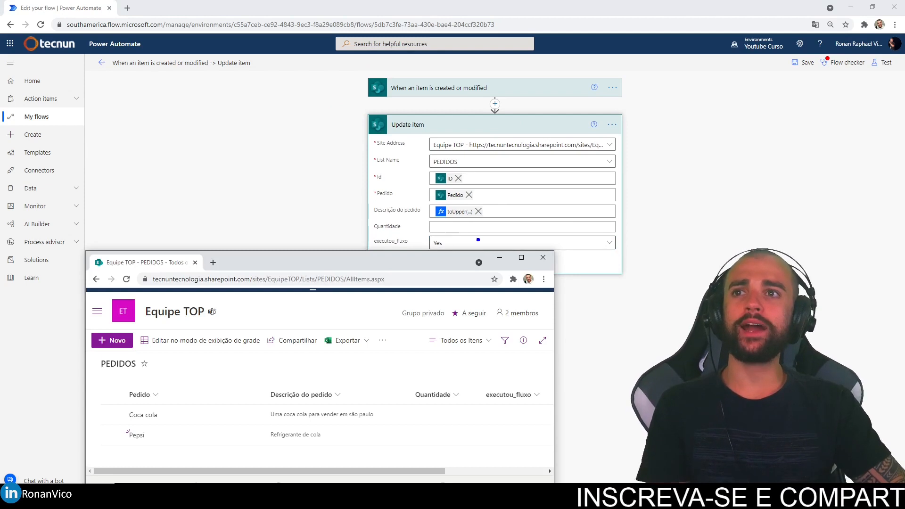
pyautogui.moveTo(613, 84)
pyautogui.mouseDown()
pyautogui.moveTo(783, 255)
pyautogui.moveTo(660, 304)
pyautogui.moveTo(578, 272)
pyautogui.mouseUp()
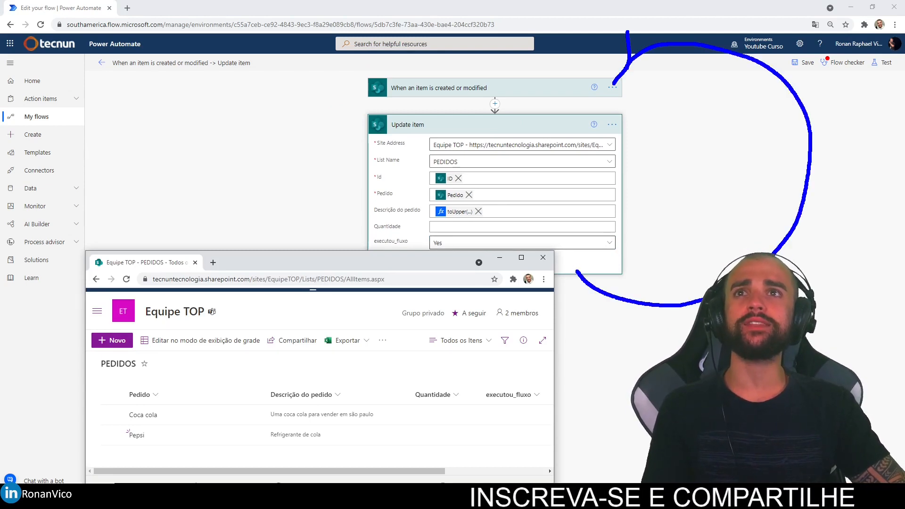
pyautogui.moveTo(608, 40)
pyautogui.mouseDown()
pyautogui.moveTo(645, 87)
pyautogui.moveTo(598, 33)
pyautogui.mouseUp()
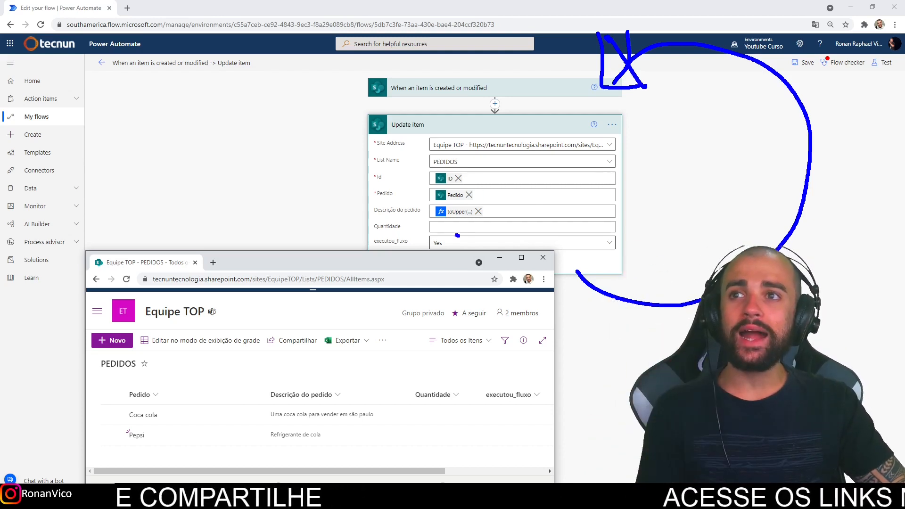
pyautogui.moveTo(458, 235); pyautogui.dragTo(431, 237)
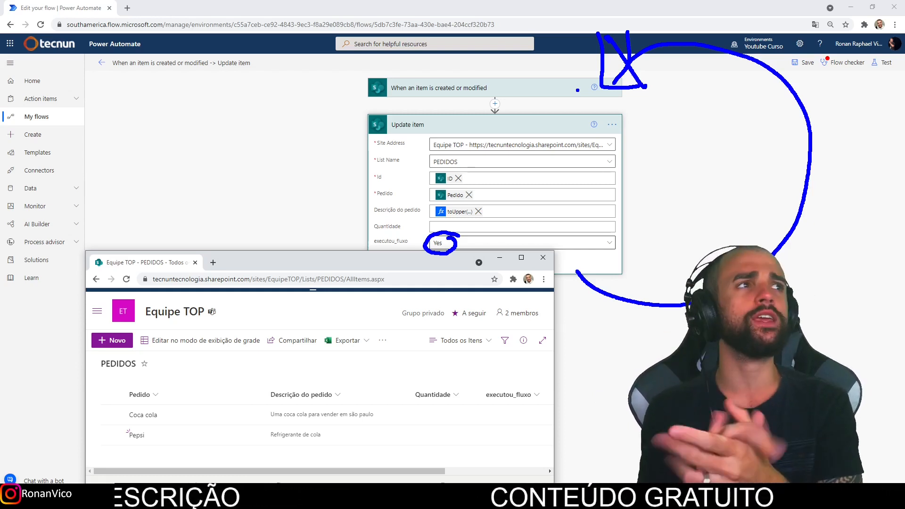
pyautogui.press('Escape')
# Try inserting a Condition between the trigger and Update item that compares the trigger's executou_fluxo value using "is equal to".
pyautogui.click(494, 106)
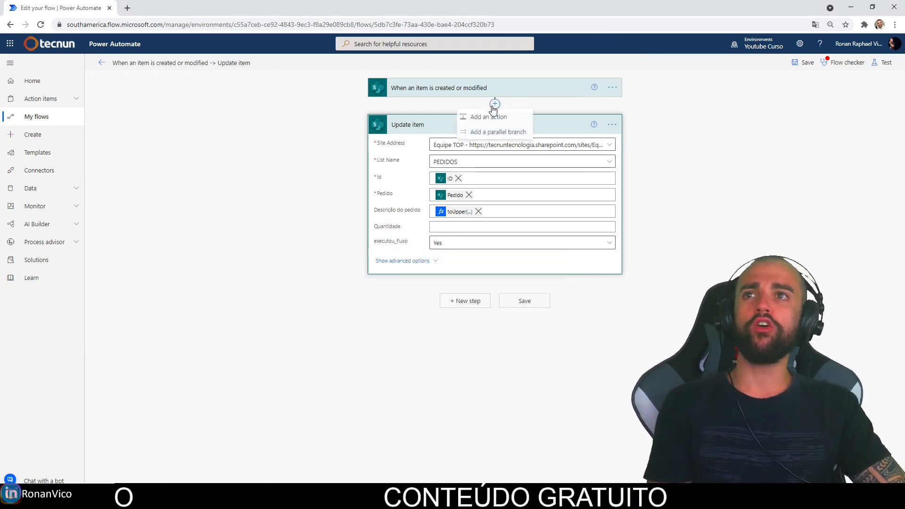
pyautogui.write('c')
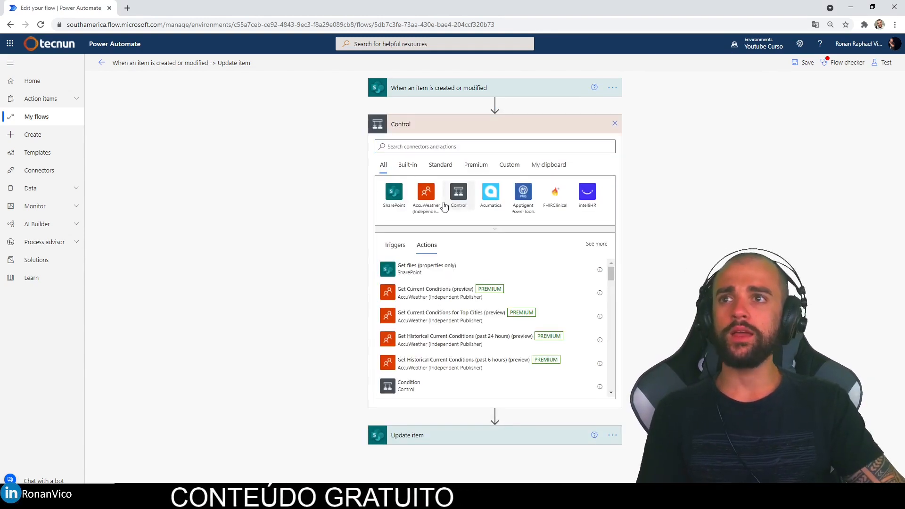
pyautogui.click(436, 184)
pyautogui.scroll(-5, 541, 344)
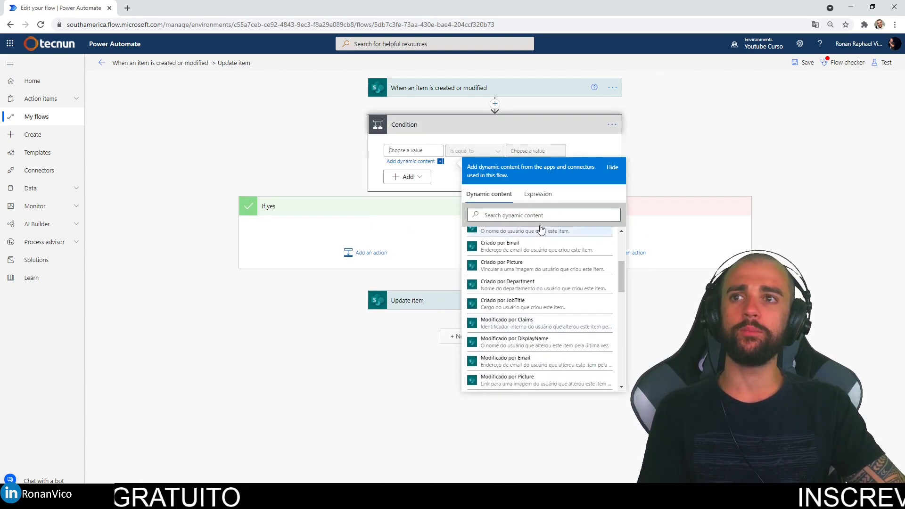
pyautogui.write('exec')
pyautogui.click(498, 255)
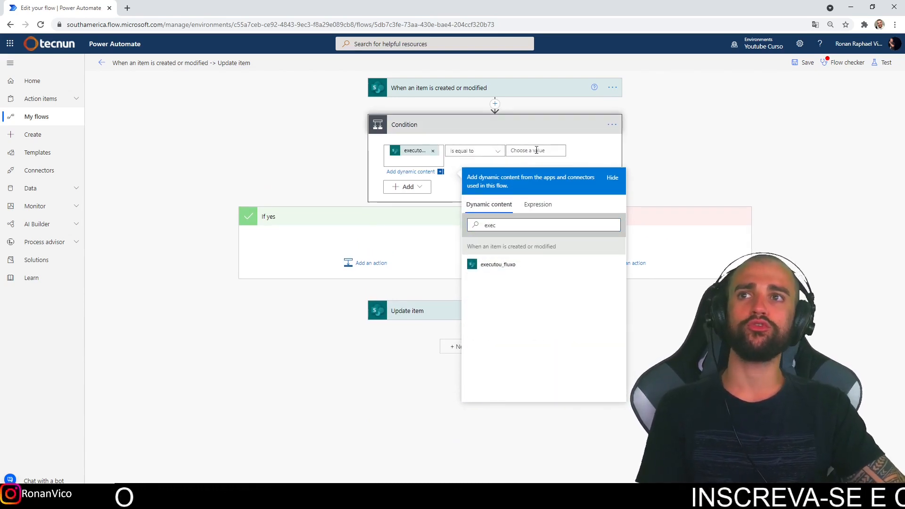
pyautogui.click(536, 150)
pyautogui.write('true')
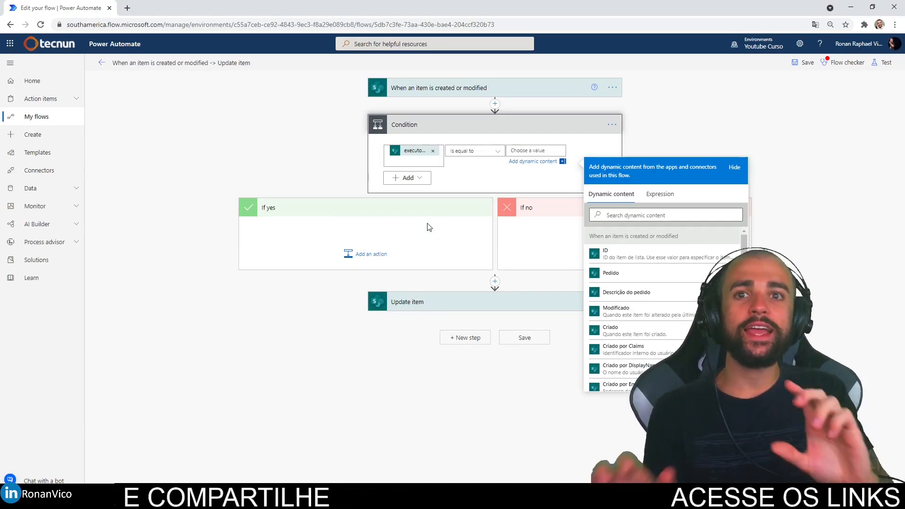
# Delete the Condition action from the flow.
pyautogui.moveTo(341, 56)
pyautogui.mouseDown()
pyautogui.moveTo(344, 99)
pyautogui.moveTo(215, 182)
pyautogui.mouseUp()
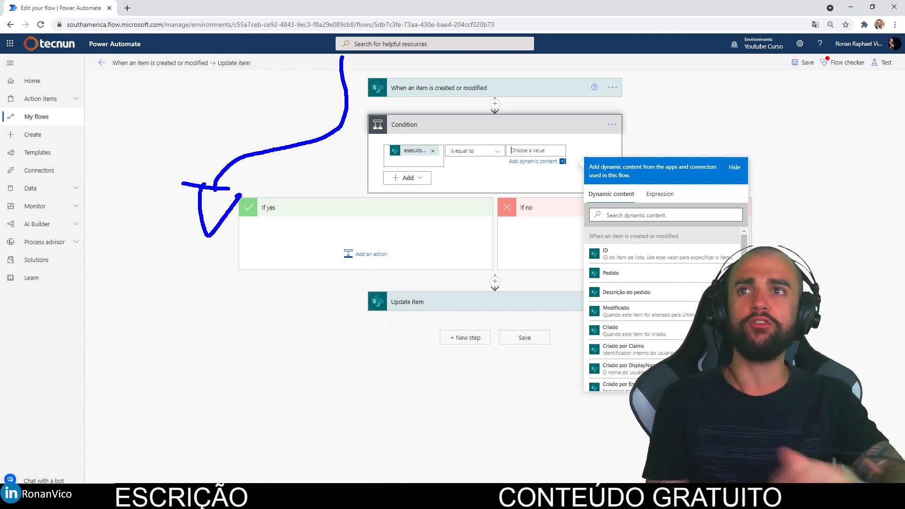
pyautogui.press('Escape')
pyautogui.click(649, 142)
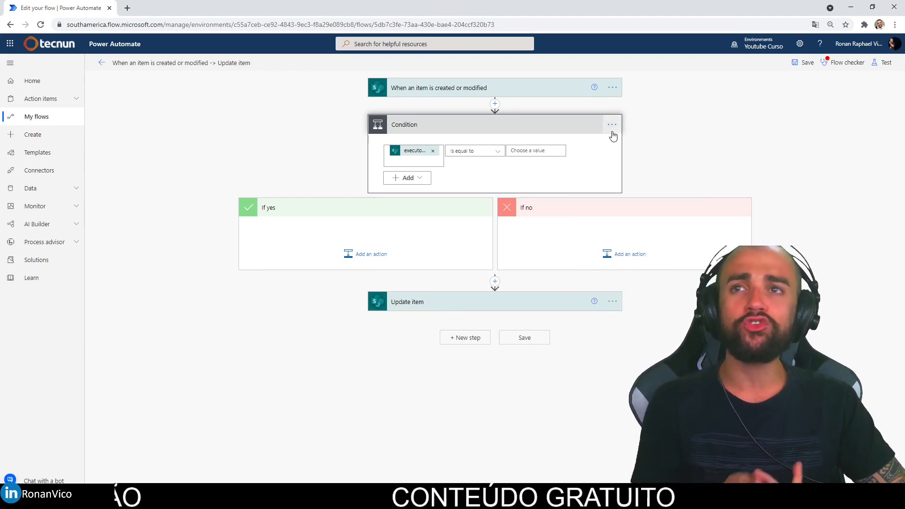
pyautogui.click(612, 125)
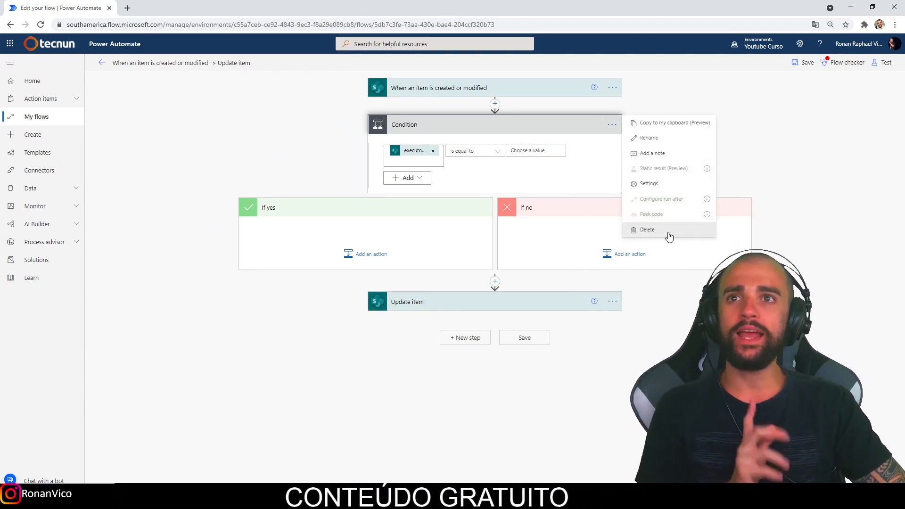
pyautogui.click(647, 230)
pyautogui.click(455, 281)
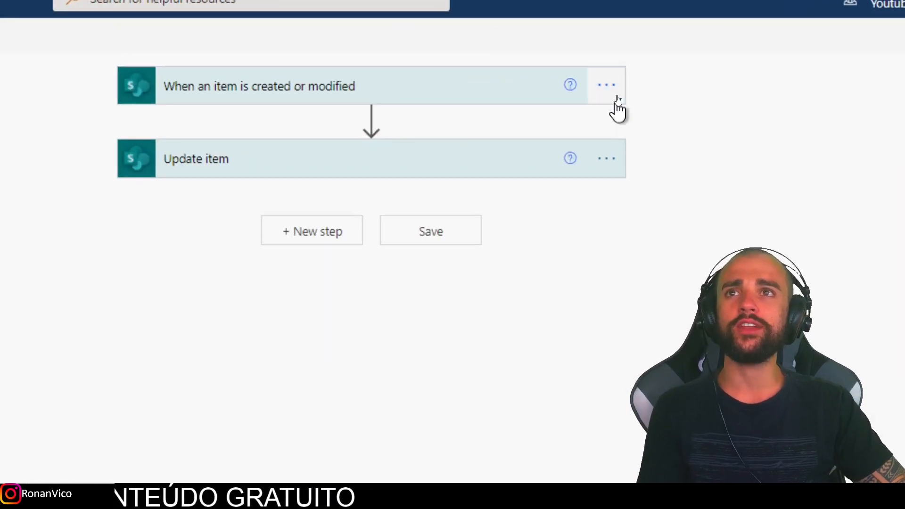
pyautogui.click(617, 97)
pyautogui.click(710, 206)
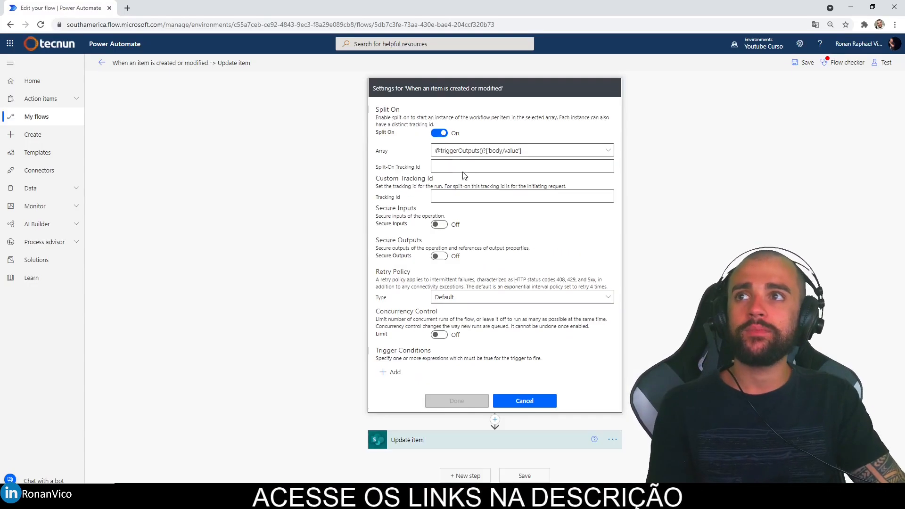
pyautogui.click(525, 400)
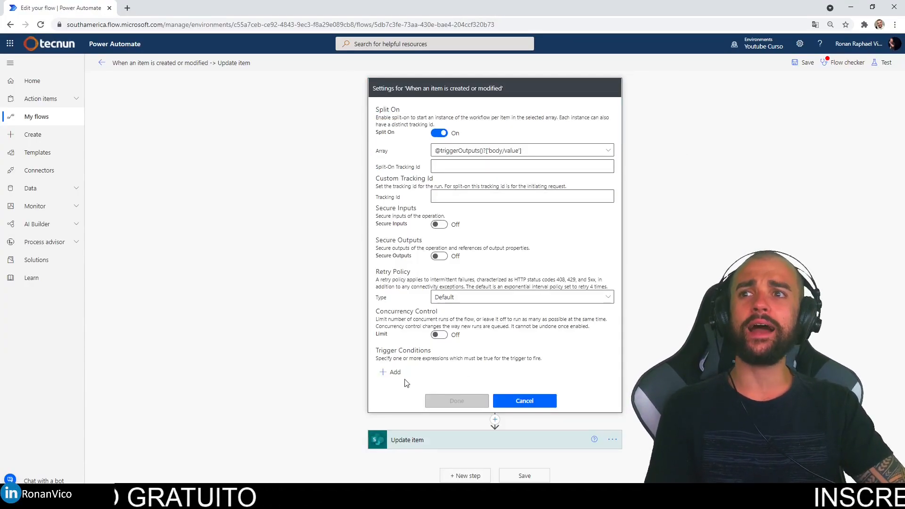
pyautogui.click(398, 373)
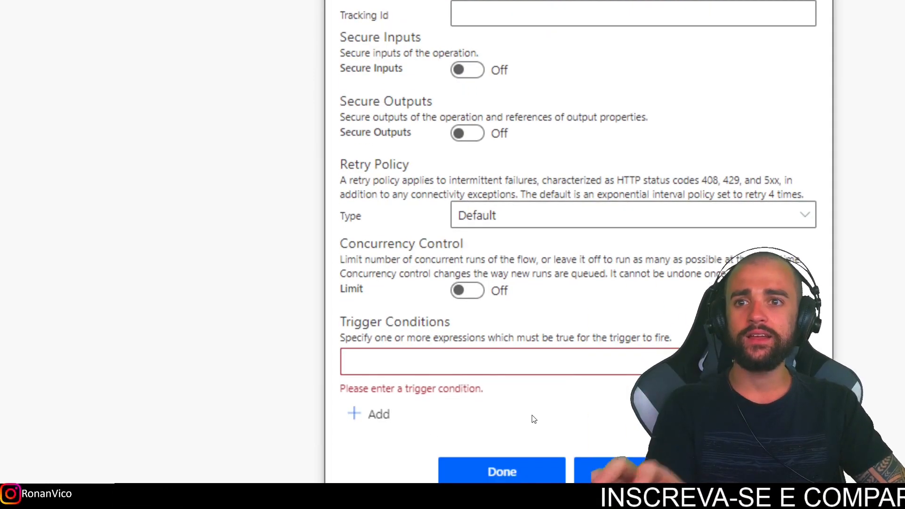
pyautogui.write('sdah')
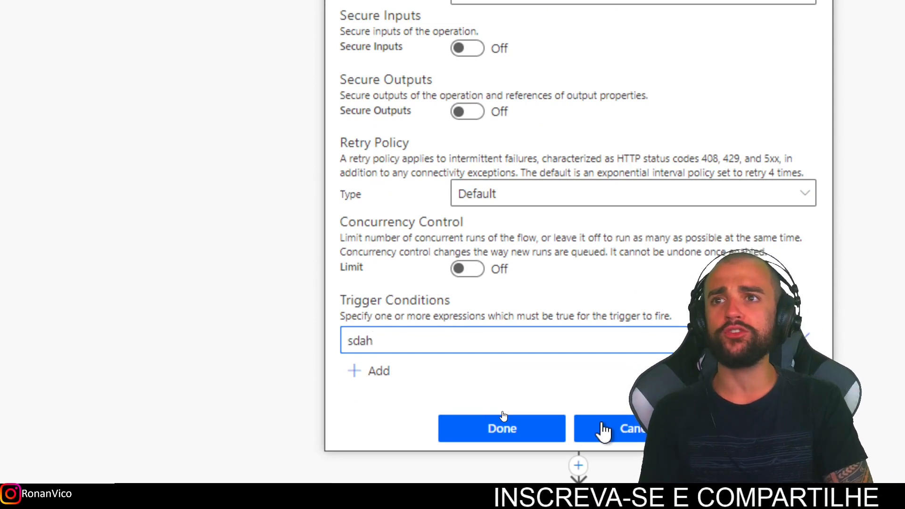
pyautogui.press('BackSpace')
pyautogui.press('BackSpace')
pyautogui.press('BackSpace')
pyautogui.press('BackSpace')
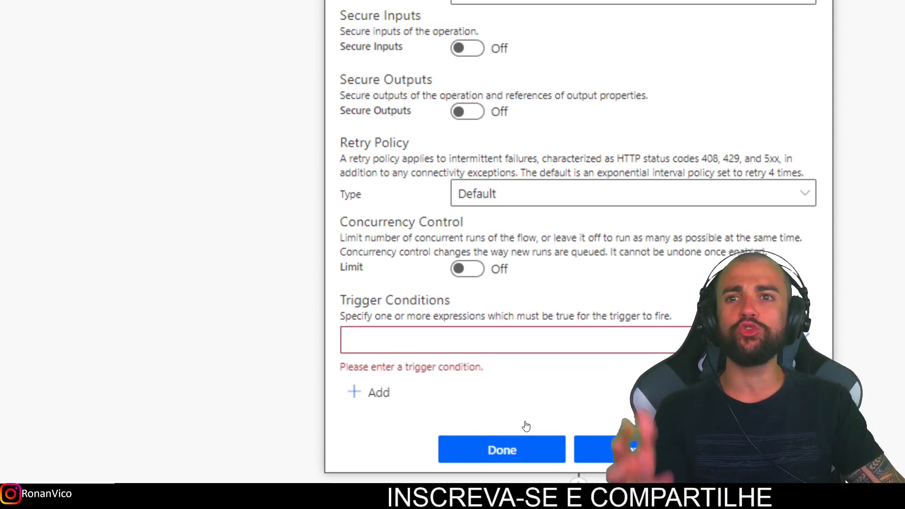
pyautogui.click(527, 439)
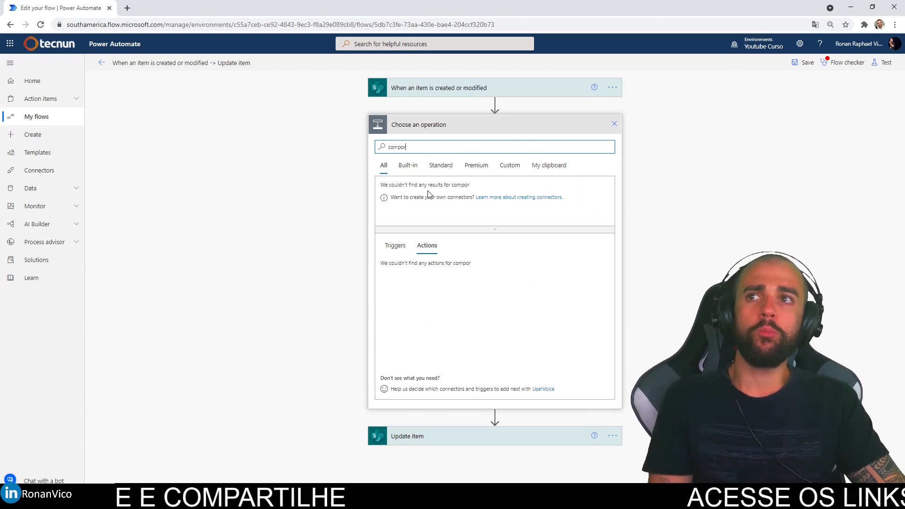
# Insert a Compose action between the "When an item is created or modified" trigger and Update item.
pyautogui.write('co')
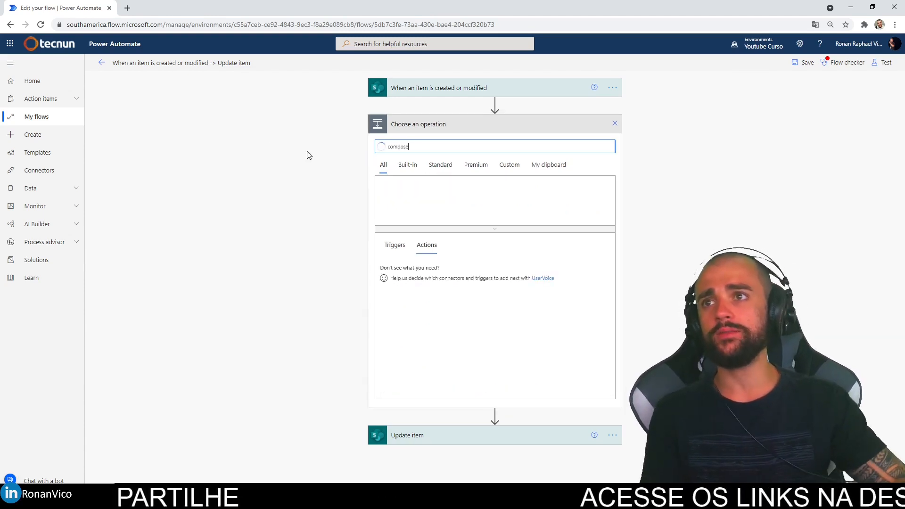
pyautogui.write('mpose')
pyautogui.click(400, 195)
pyautogui.click(411, 189)
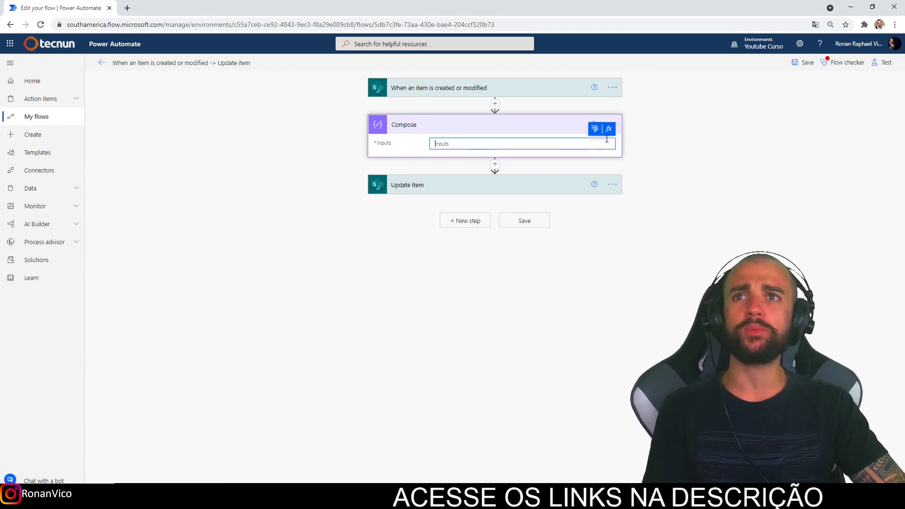
# Start an expression for the Compose action's Inputs with an equals function nested inside not.
pyautogui.click(609, 129)
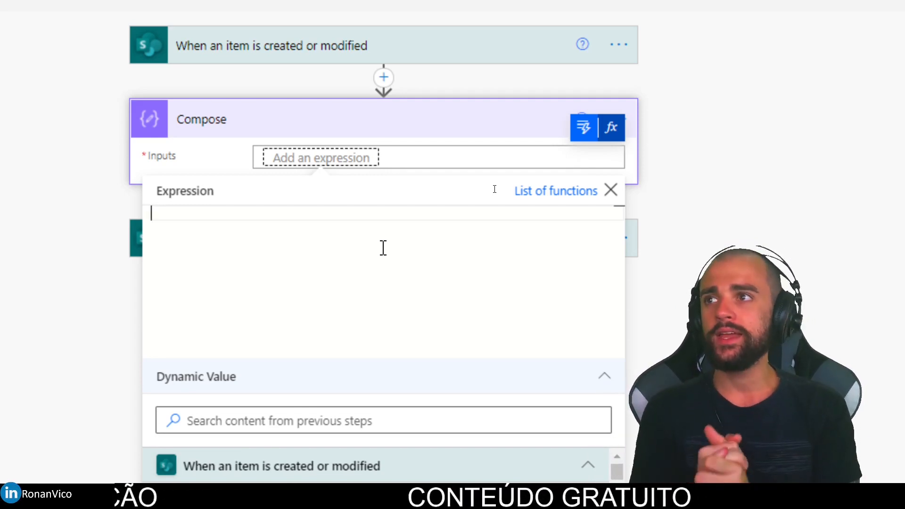
pyautogui.write('not')
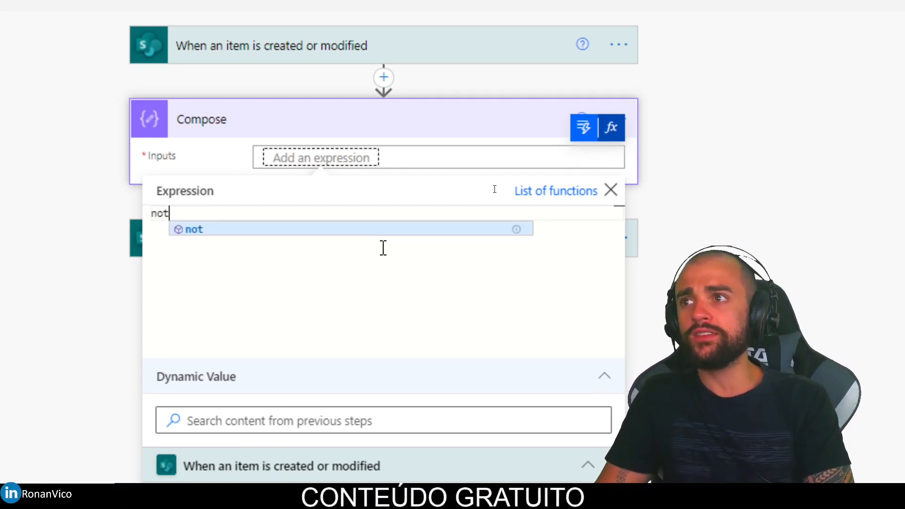
pyautogui.write('(equals')
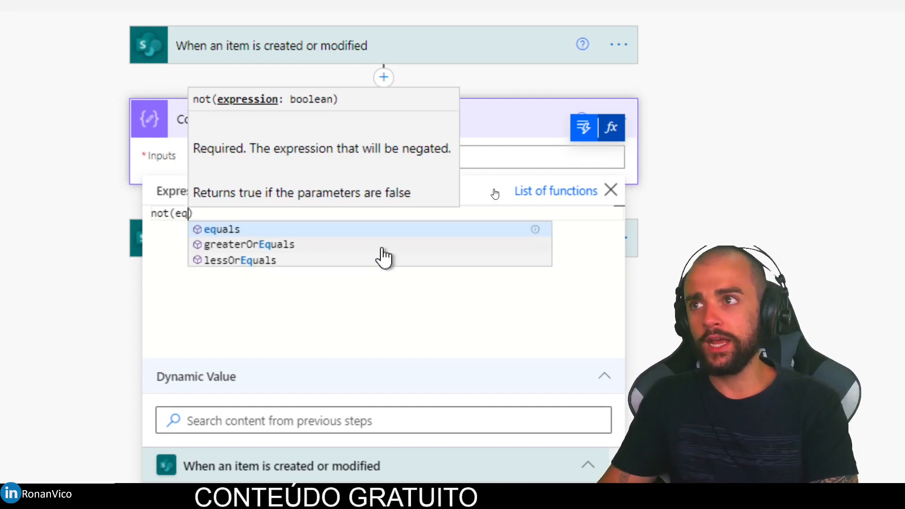
pyautogui.write('(')
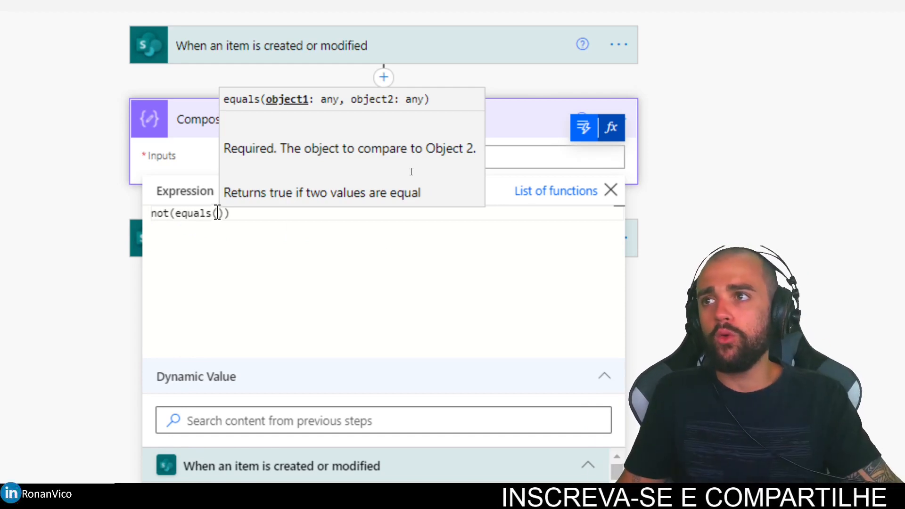
# Find the trigger's executou_fluxo dynamic value and insert it as the first argument of equals.
pyautogui.scroll(-10, 283, 396)
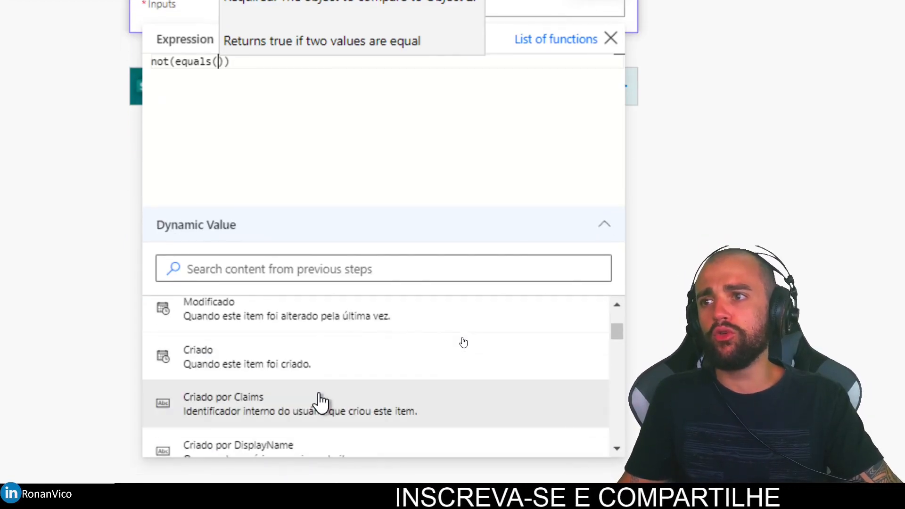
pyautogui.scroll(-2, 310, 380)
pyautogui.click(286, 267)
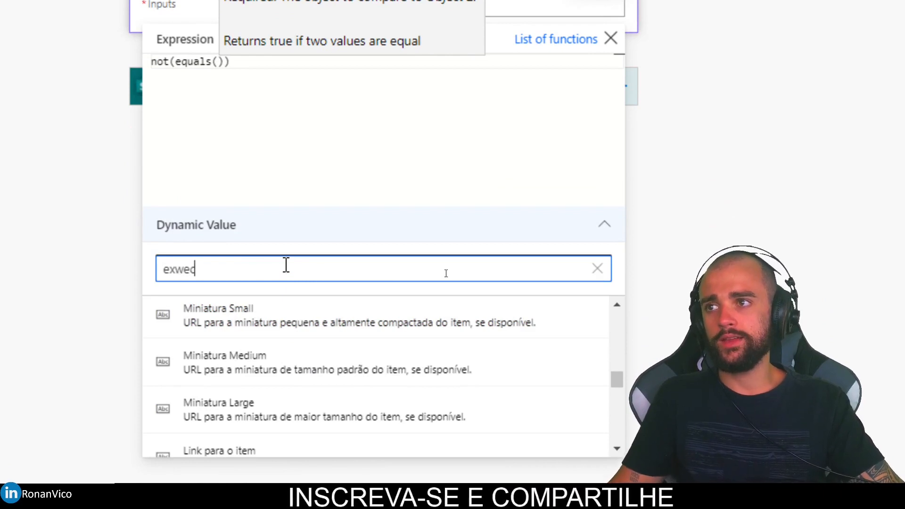
pyautogui.write('exwec')
pyautogui.press('BackSpace')
pyautogui.click(333, 359)
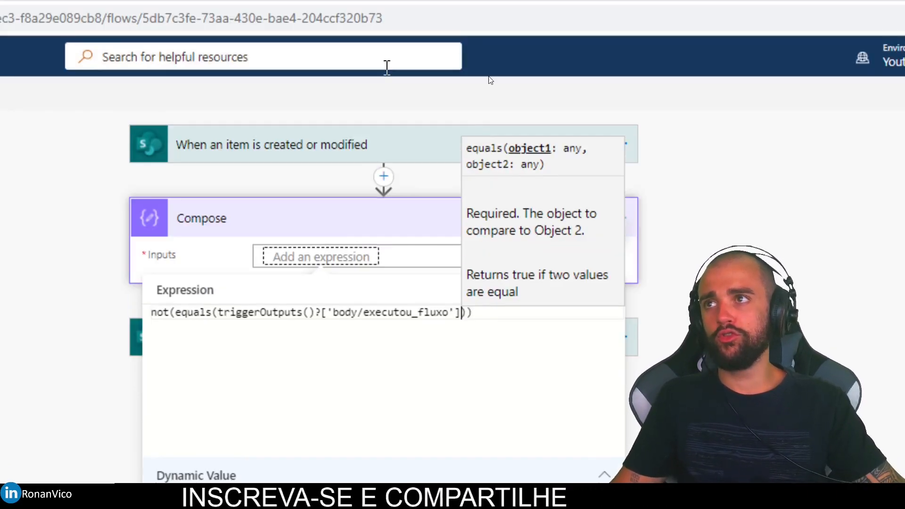
# Enter true as the second argument of equals, making the expression not(equals(triggerOutputs()?['body/executou_fluxo'],true)).
pyautogui.write(',')
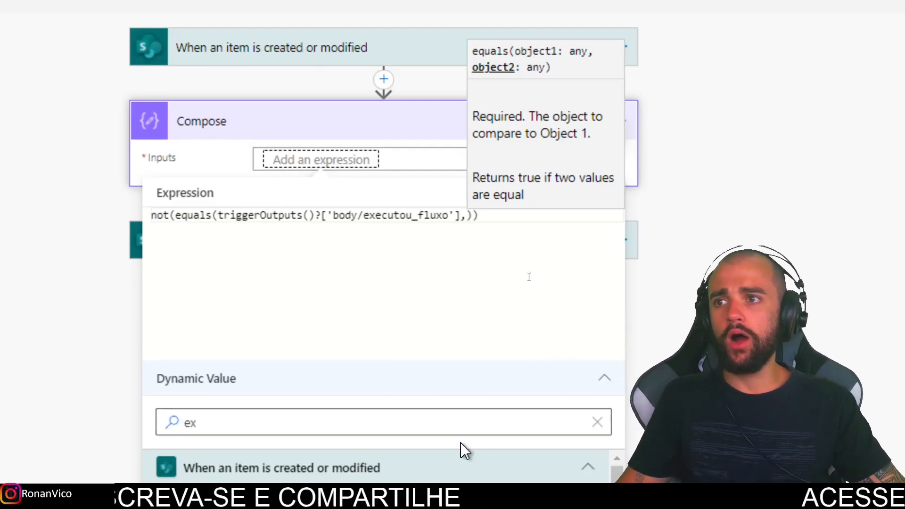
pyautogui.doubleClick(437, 416)
pyautogui.press('BackSpace')
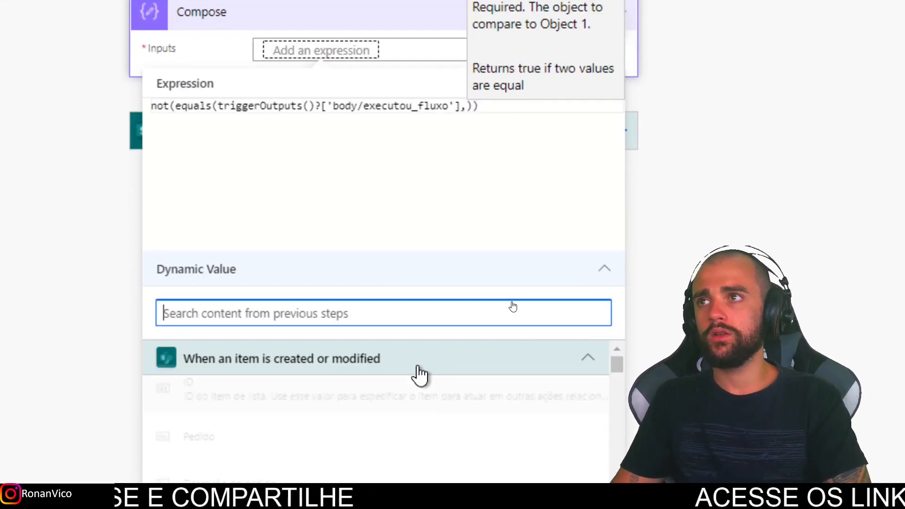
pyautogui.click(469, 114)
pyautogui.write('true')
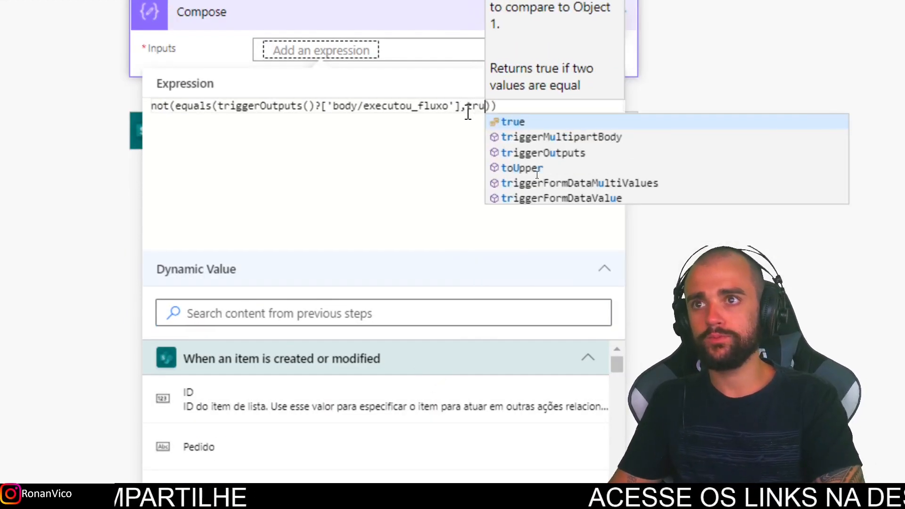
pyautogui.click(507, 140)
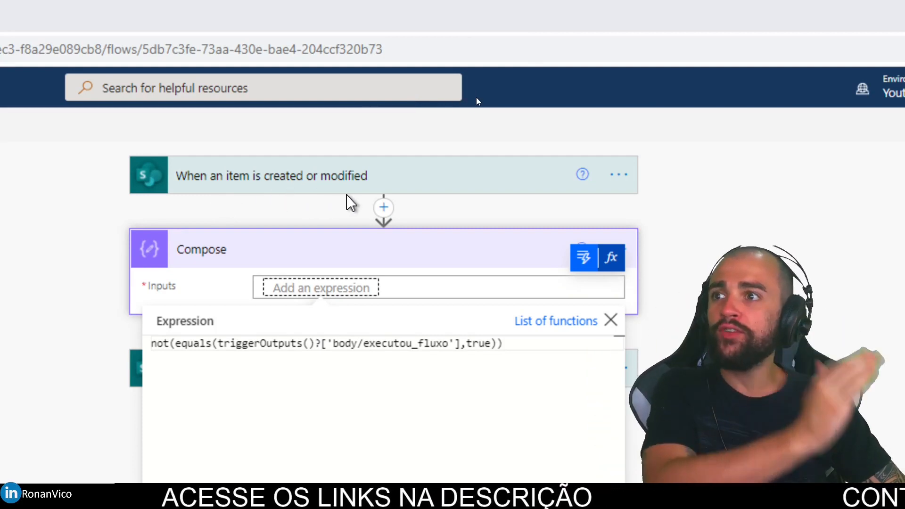
pyautogui.doubleClick(208, 345)
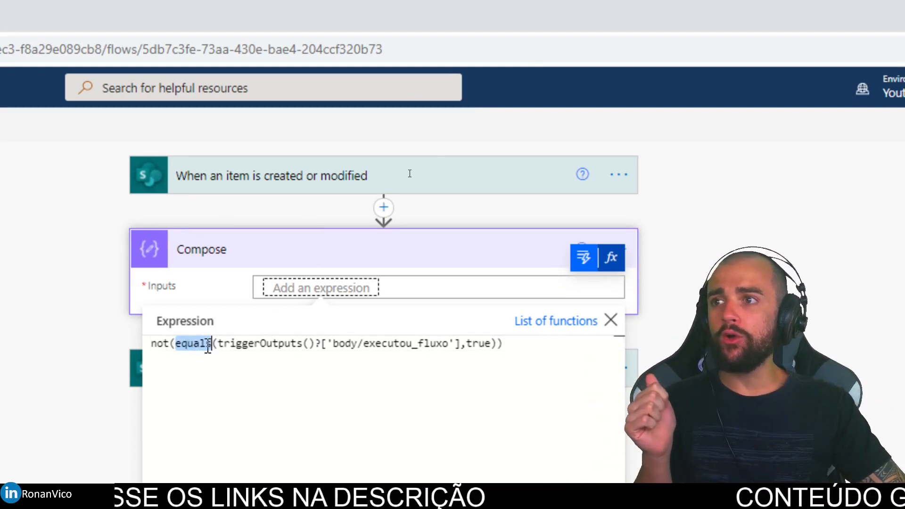
pyautogui.click(463, 343)
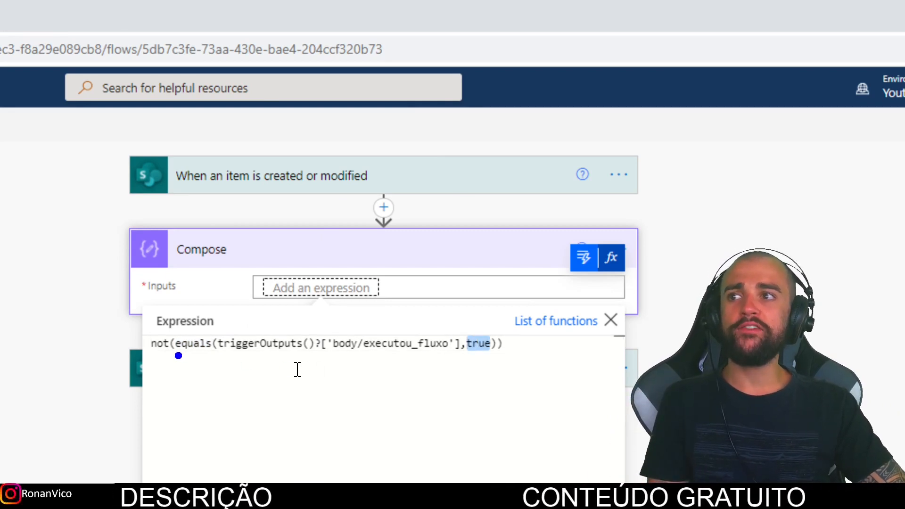
pyautogui.moveTo(178, 355); pyautogui.dragTo(469, 365)
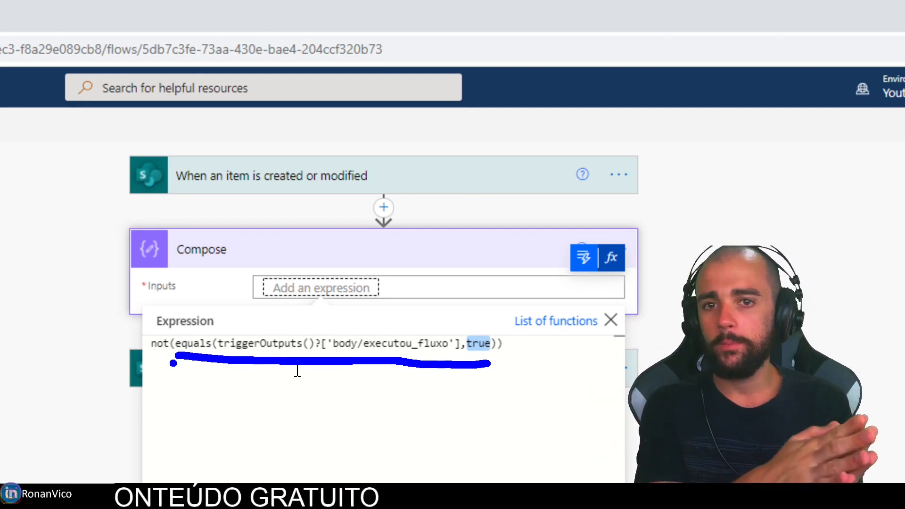
pyautogui.press('Escape')
# Write the plain-language note executou_fluxo <> true two lines below the not(equals()) expression.
pyautogui.click(580, 343)
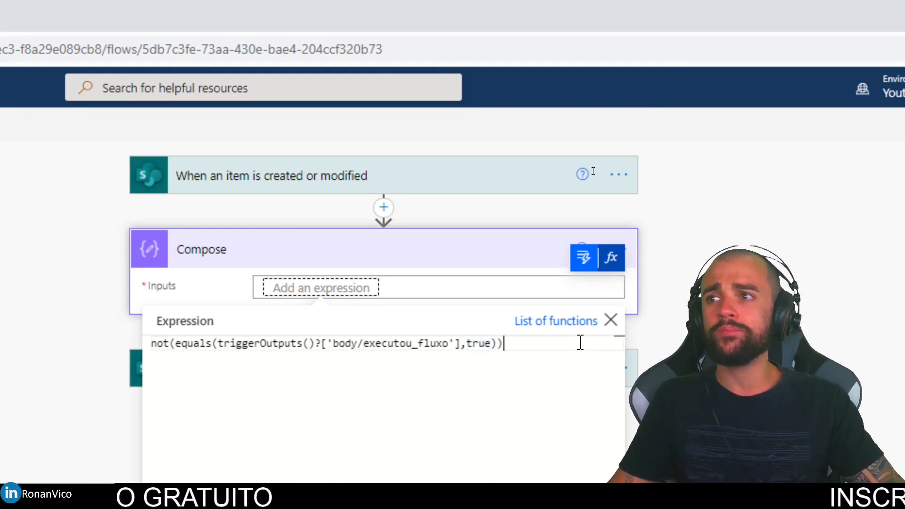
pyautogui.press('Return')
pyautogui.press('Return')
pyautogui.write('executou')
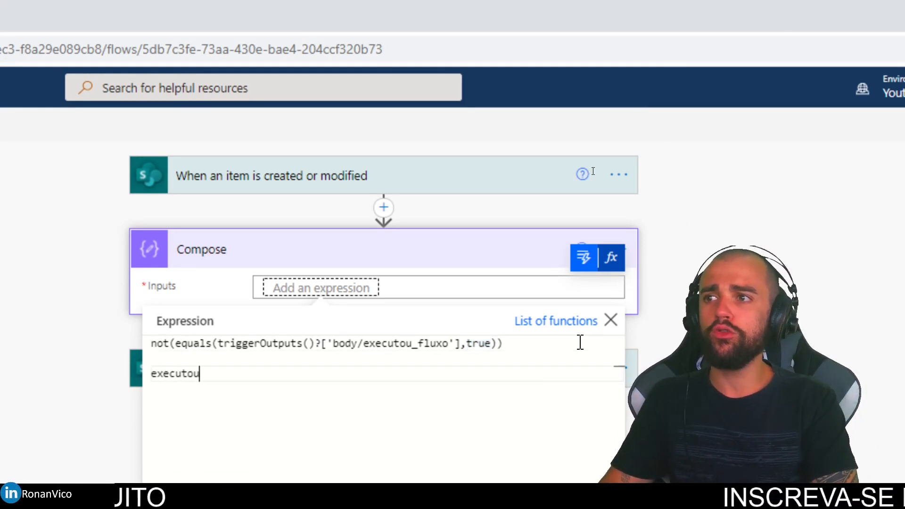
pyautogui.write(' fluxo <> trye')
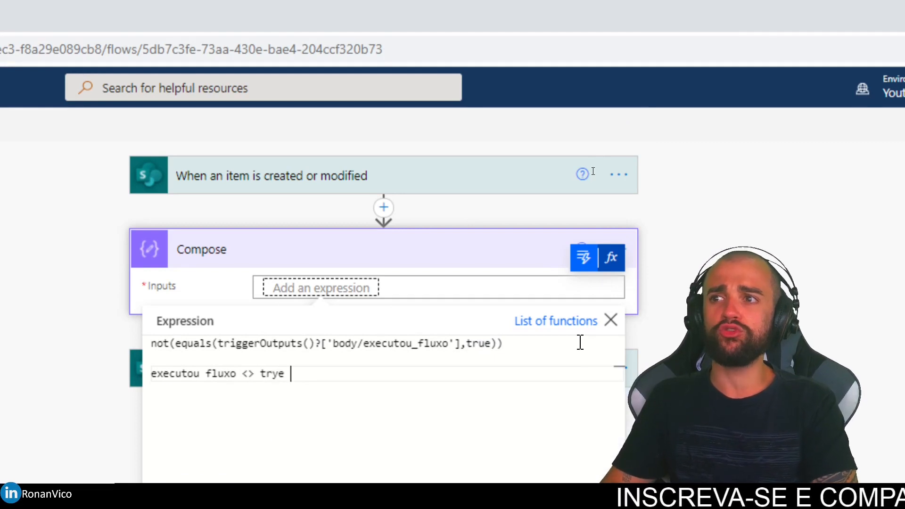
pyautogui.press('BackSpace')
pyautogui.press('BackSpace')
pyautogui.write('ue')
pyautogui.hotkey('ctrl', 'Left')
pyautogui.hotkey('ctrl', 'Left')
pyautogui.hotkey('ctrl', 'Left')
pyautogui.press('BackSpace')
pyautogui.write('_')
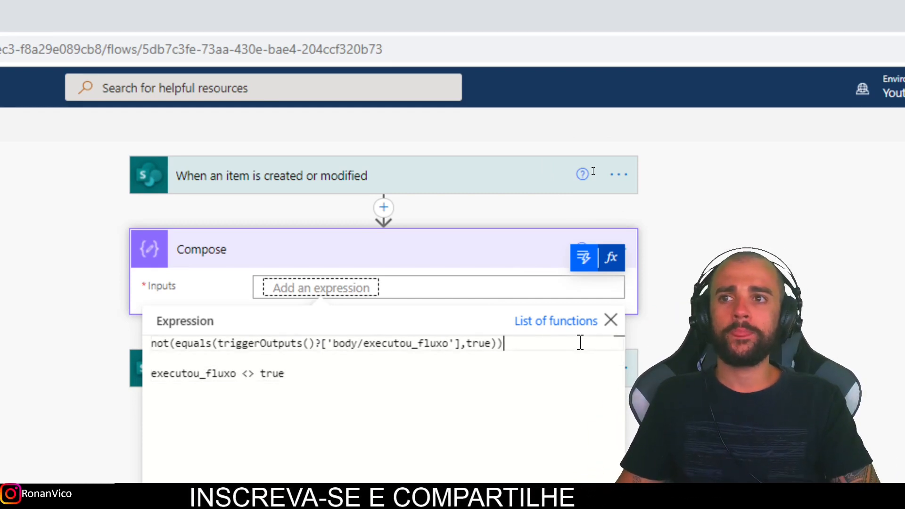
# Copy the not(equals()) expression and remove the executou_fluxo <> true note beneath it.
pyautogui.tripleClick(581, 343)
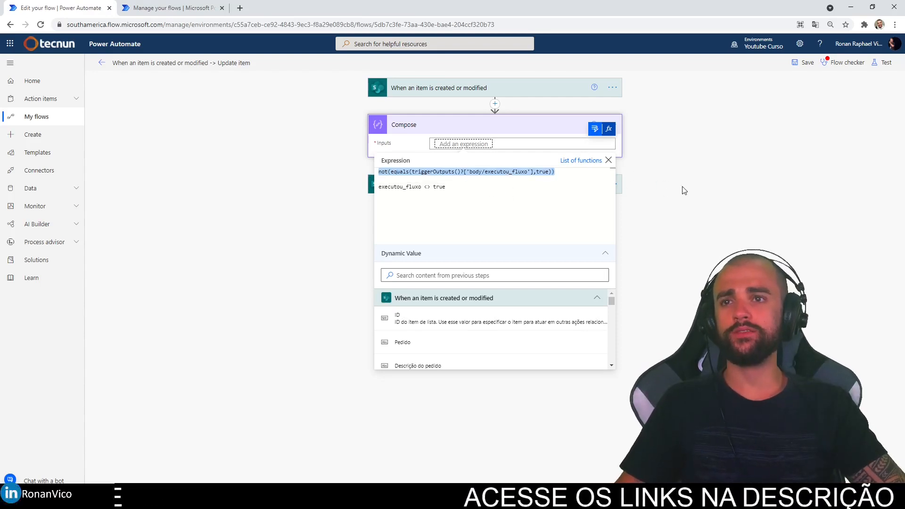
pyautogui.click(586, 207)
pyautogui.moveTo(446, 187); pyautogui.dragTo(379, 187)
pyautogui.press('BackSpace')
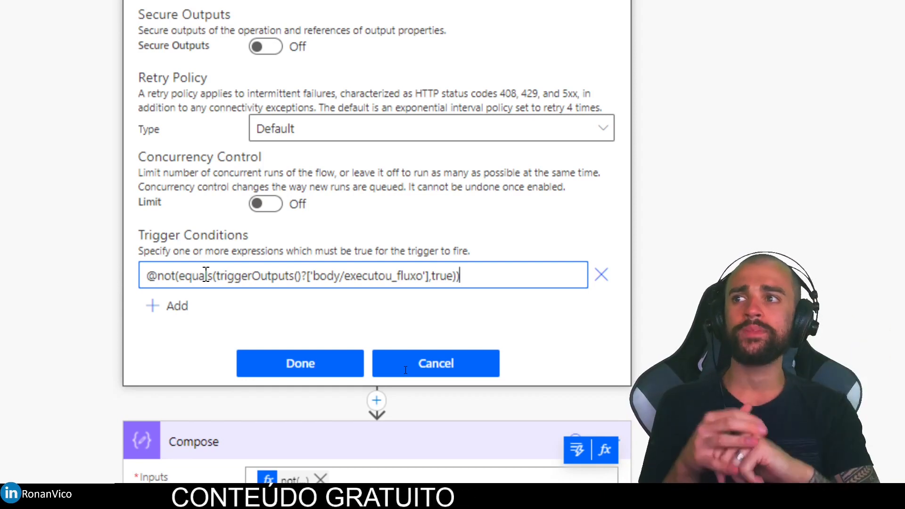
pyautogui.moveTo(128, 248)
pyautogui.mouseDown()
pyautogui.moveTo(272, 250)
pyautogui.moveTo(203, 216)
pyautogui.moveTo(129, 234)
pyautogui.mouseUp()
pyautogui.moveTo(156, 300); pyautogui.dragTo(422, 292)
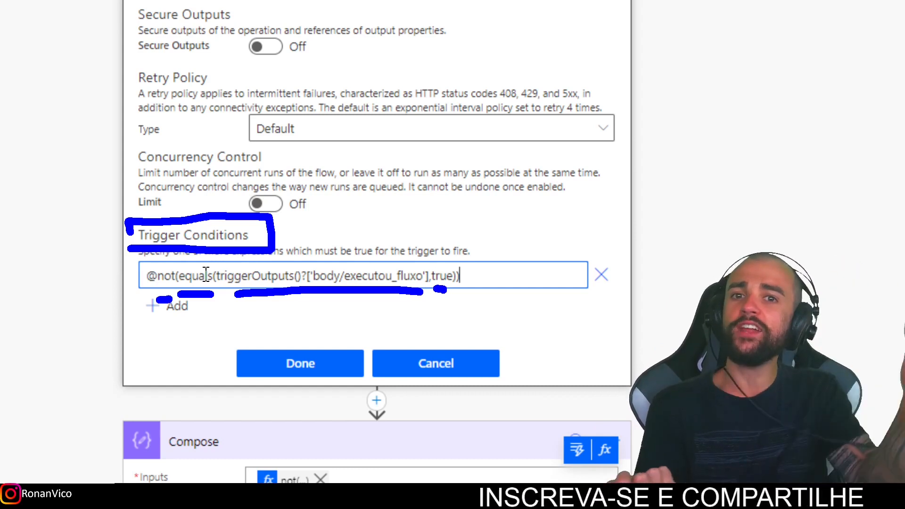
pyautogui.press('Escape')
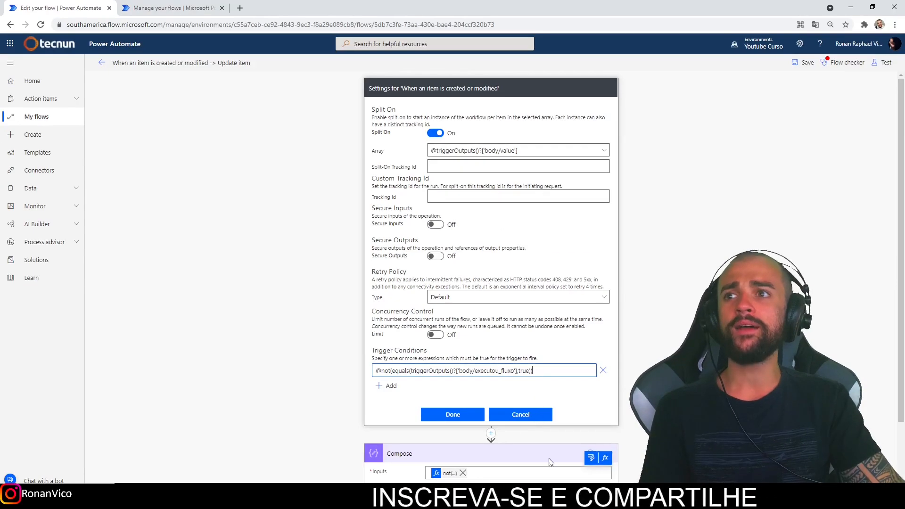
pyautogui.click(452, 415)
pyautogui.click(519, 182)
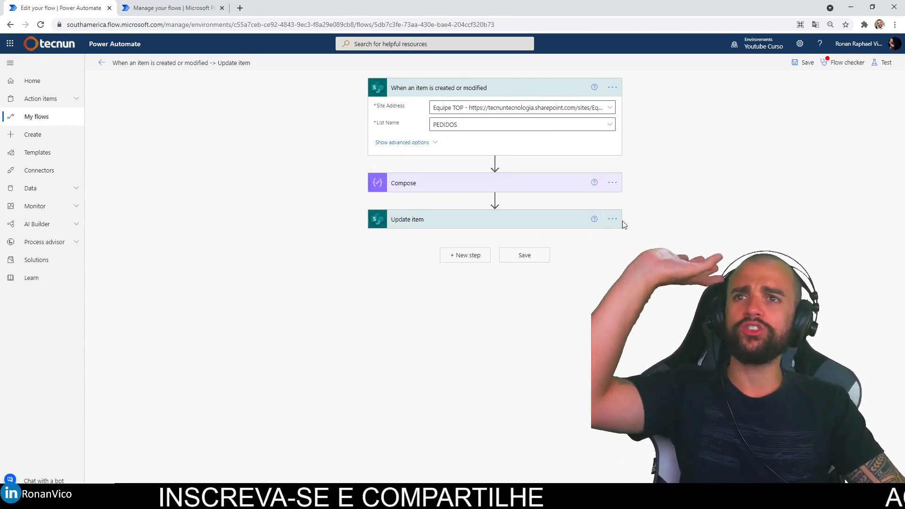
# Expand Update item to review its fields, save the flow, and return to its details page.
pyautogui.click(536, 229)
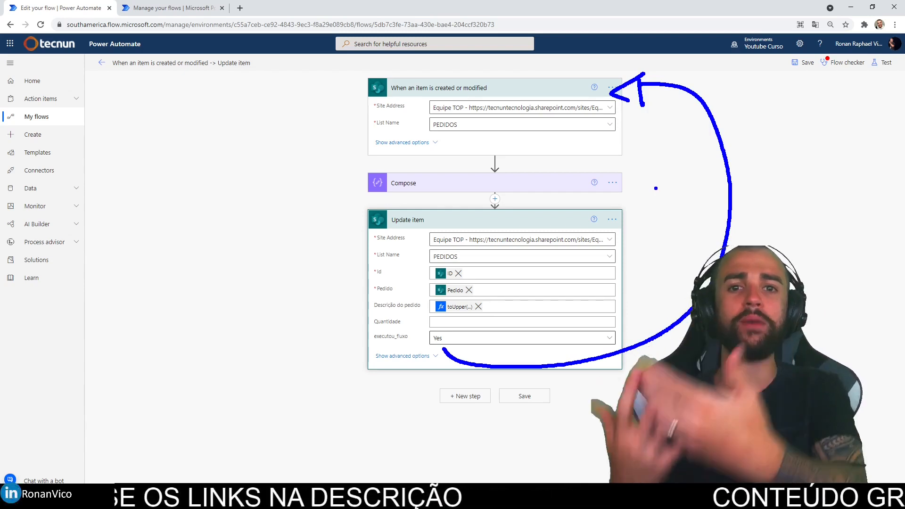
pyautogui.press('Escape')
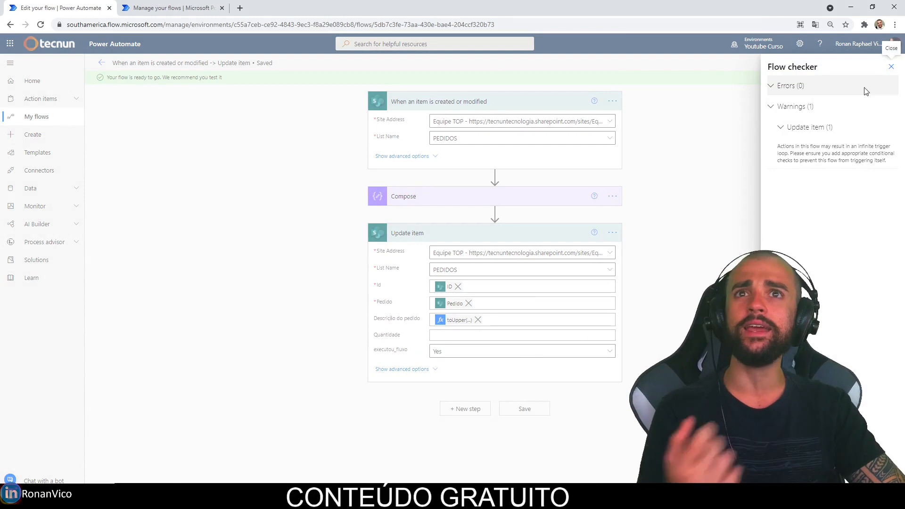
pyautogui.click(891, 67)
pyautogui.click(102, 64)
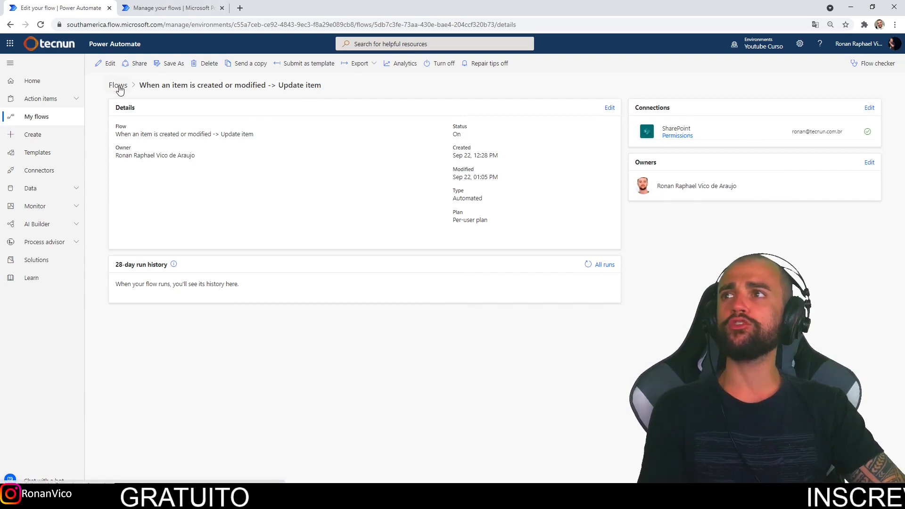
# Bring the SharePoint PEDIDOS list into the same browser window as the flow pages.
pyautogui.click(178, 8)
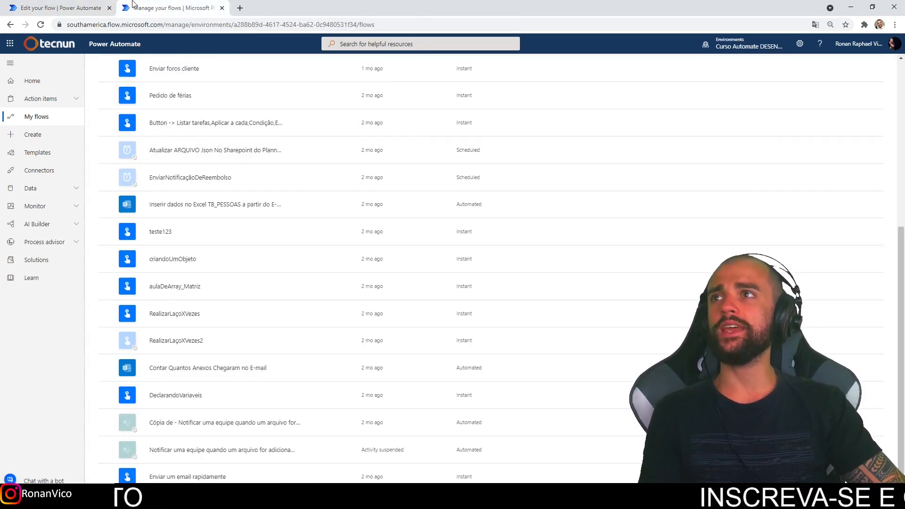
pyautogui.click(113, 4)
pyautogui.hotkey('alt', 'Tab')
pyautogui.moveTo(375, 264); pyautogui.dragTo(406, 113)
pyautogui.moveTo(262, 126); pyautogui.dragTo(250, 15)
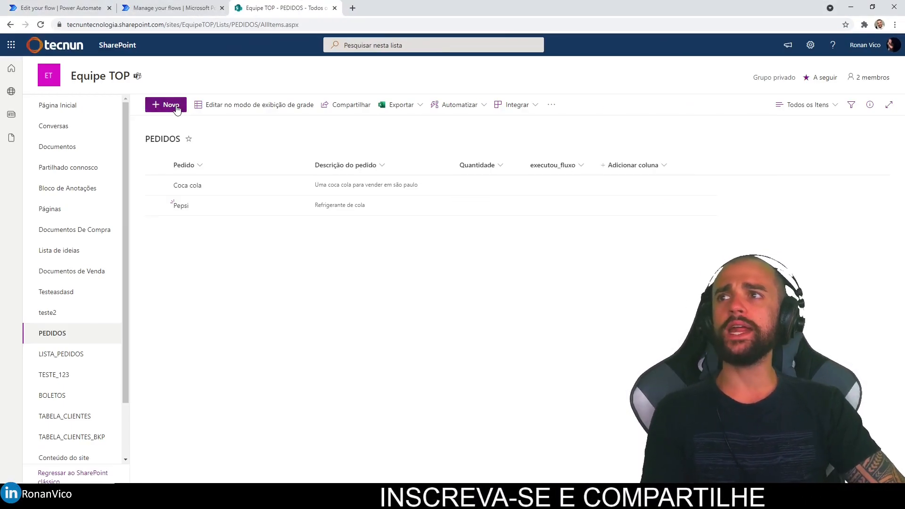
# Open the Pepsi item in the PEDIDOS list, clear its executou_fluxo value, and close the item.
pyautogui.doubleClick(359, 210)
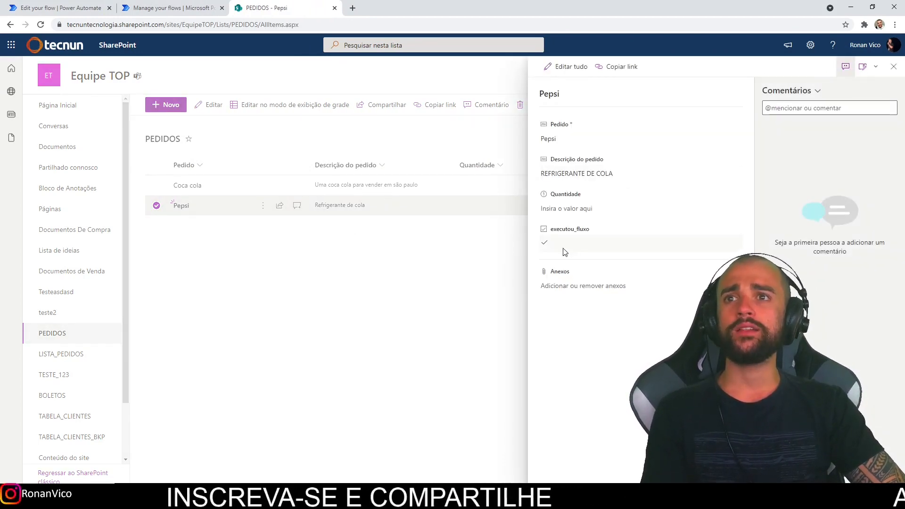
pyautogui.click(438, 262)
pyautogui.doubleClick(575, 214)
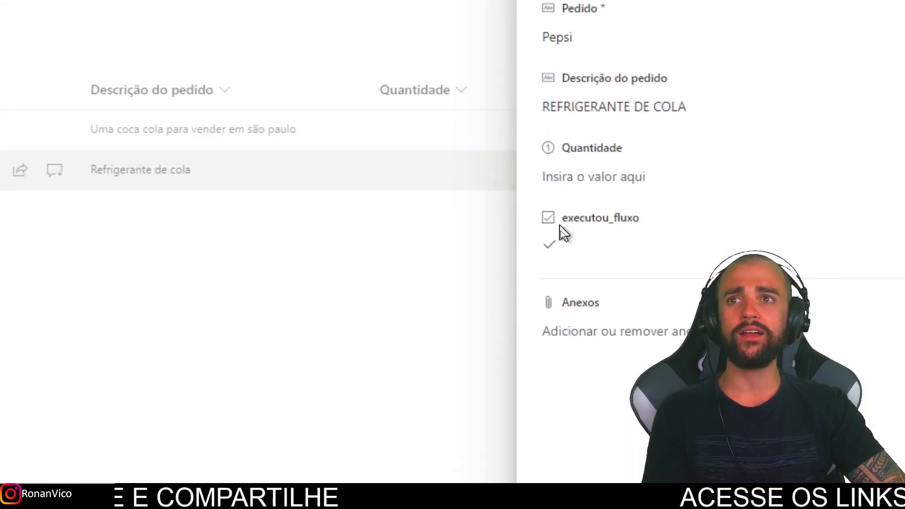
pyautogui.click(692, 242)
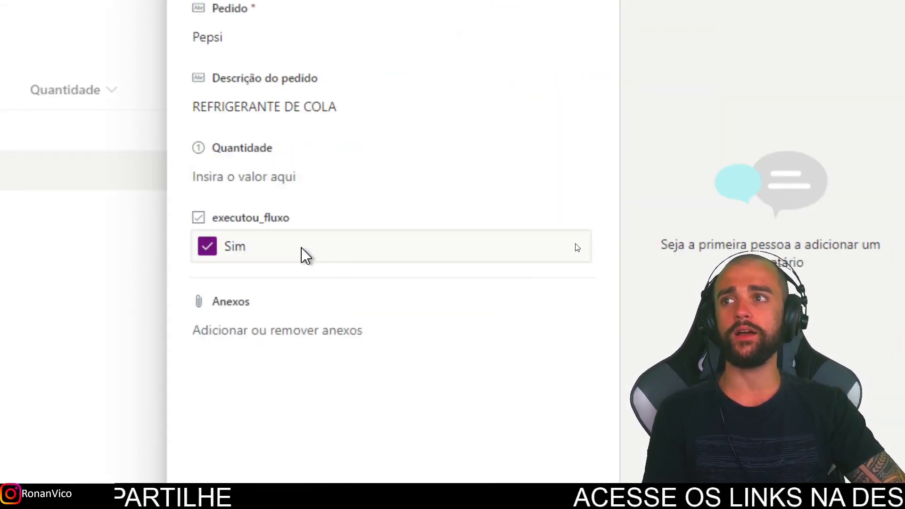
pyautogui.click(208, 248)
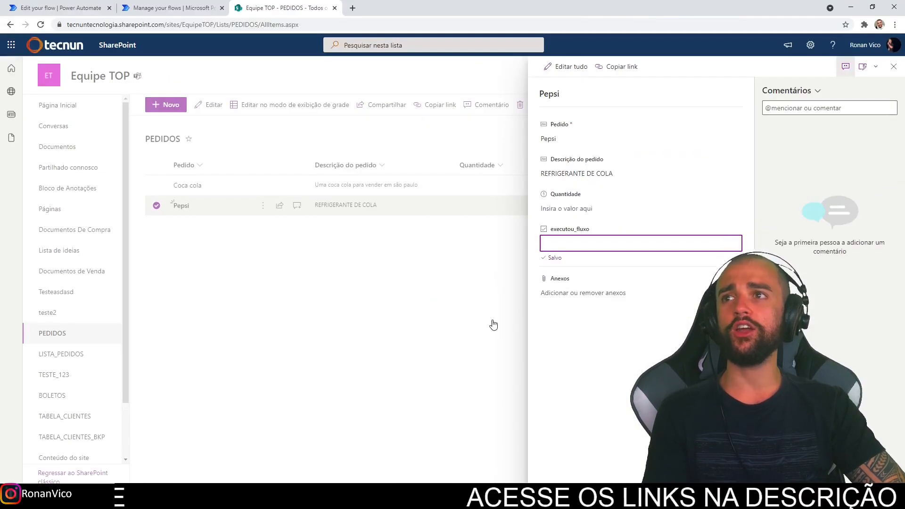
pyautogui.click(492, 328)
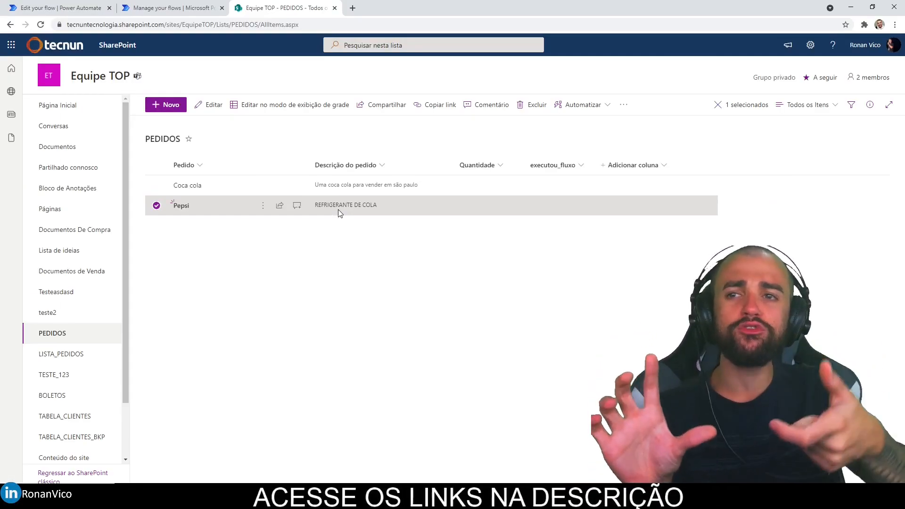
# Switch back to the flow in Power Automate, refresh its 28-day run history, and open the most recent run.
pyautogui.click(185, 6)
pyautogui.click(236, 10)
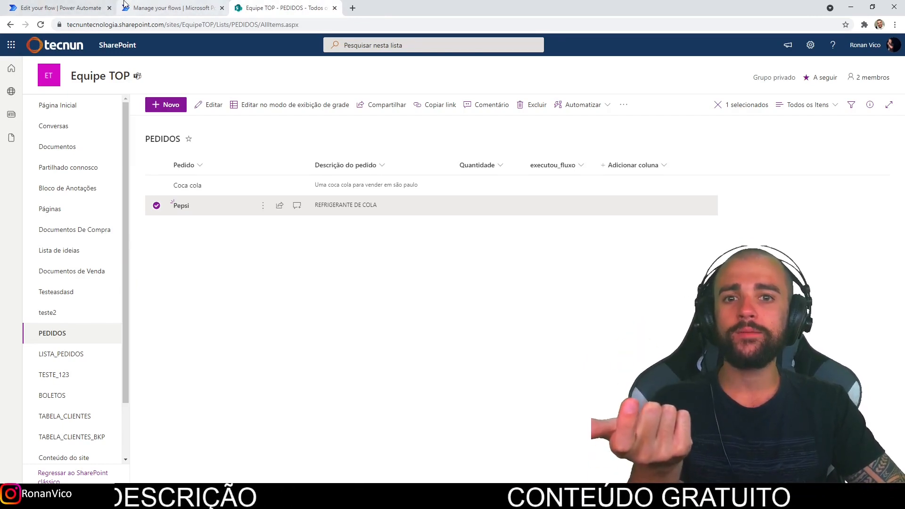
pyautogui.click(61, 7)
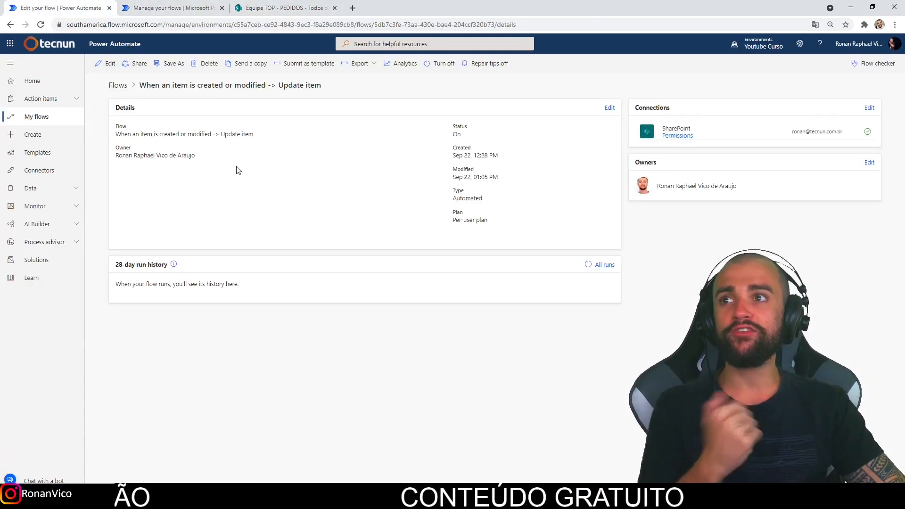
pyautogui.click(588, 264)
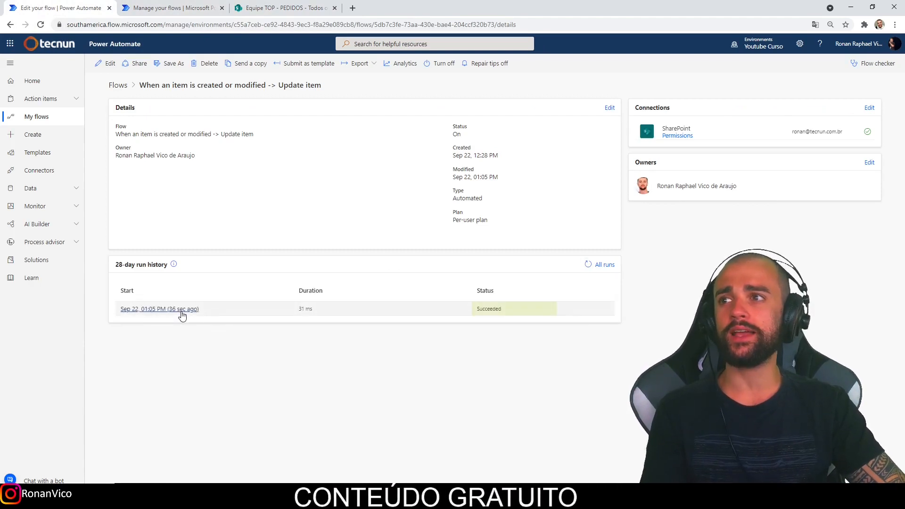
pyautogui.click(182, 309)
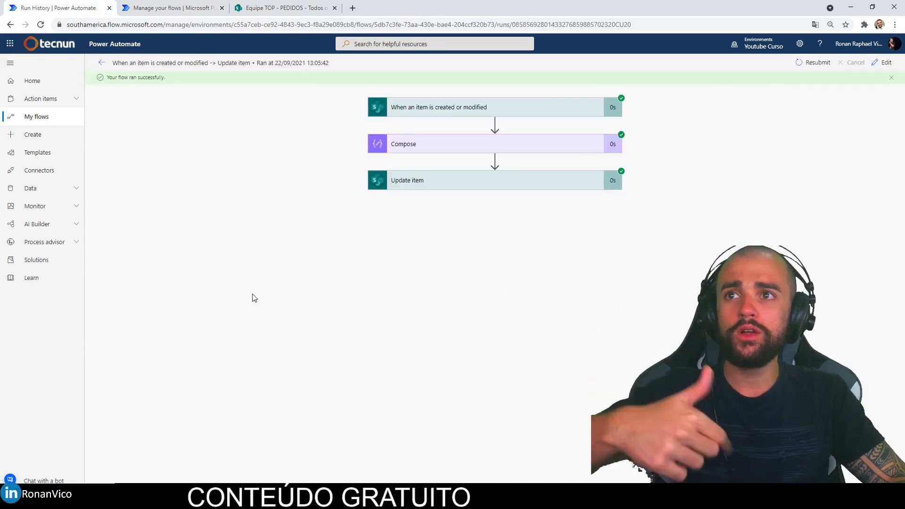
# Examine the inputs and outputs of the trigger, Compose and Update item in the opened run.
pyautogui.click(533, 114)
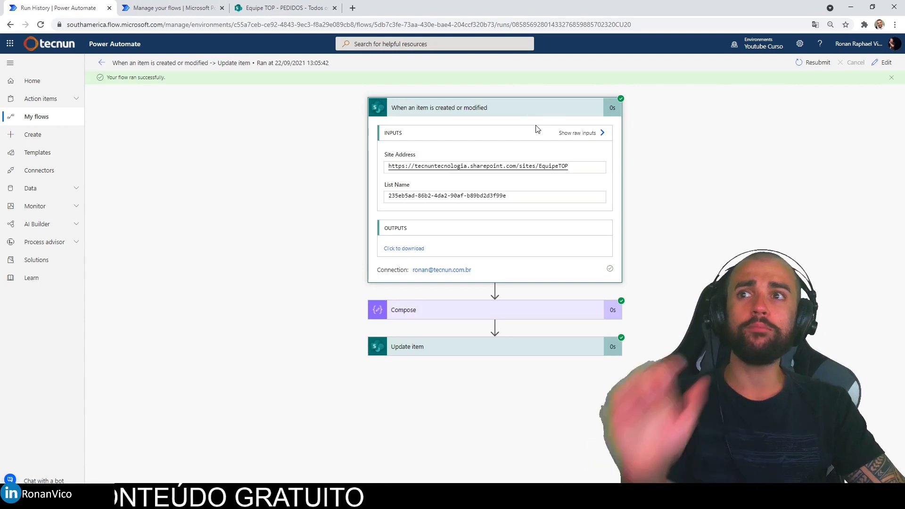
pyautogui.click(542, 313)
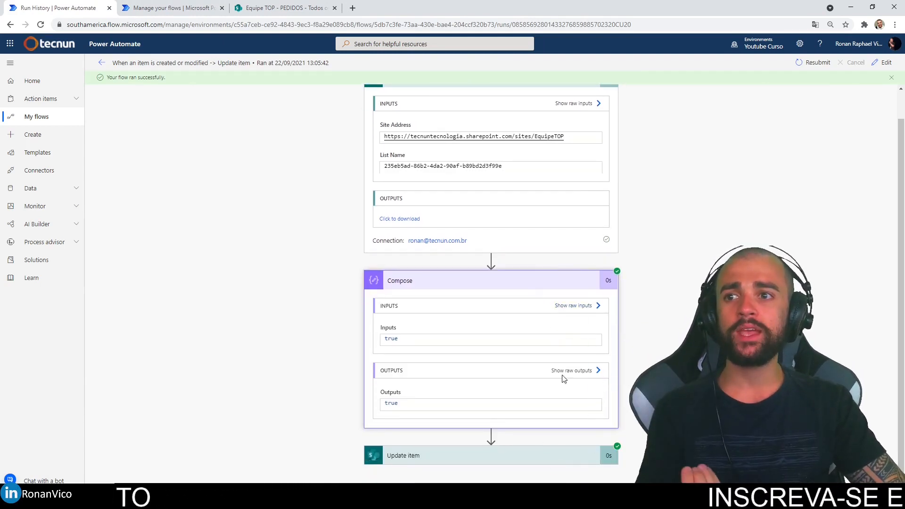
pyautogui.click(490, 456)
pyautogui.scroll(-9, 576, 380)
pyautogui.scroll(9, 546, 338)
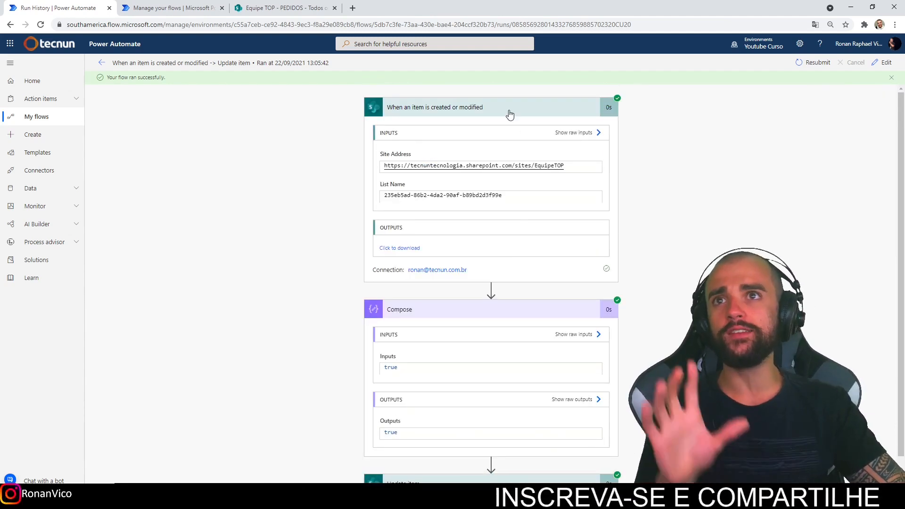
pyautogui.click(510, 115)
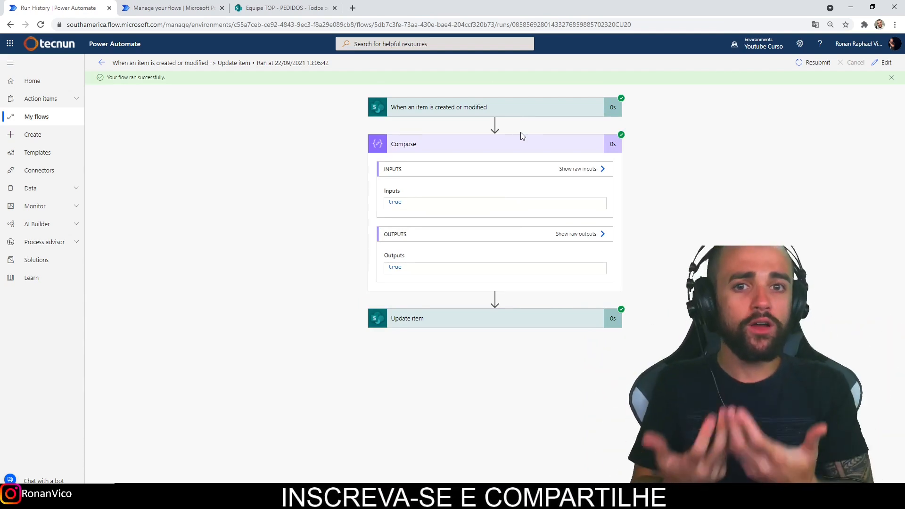
pyautogui.click(550, 144)
# Create an item in the SharePoint PEDIDOS list with Pedido Gurana and description refri de guarana, leaving executou_fluxo unchecked.
pyautogui.click(263, 5)
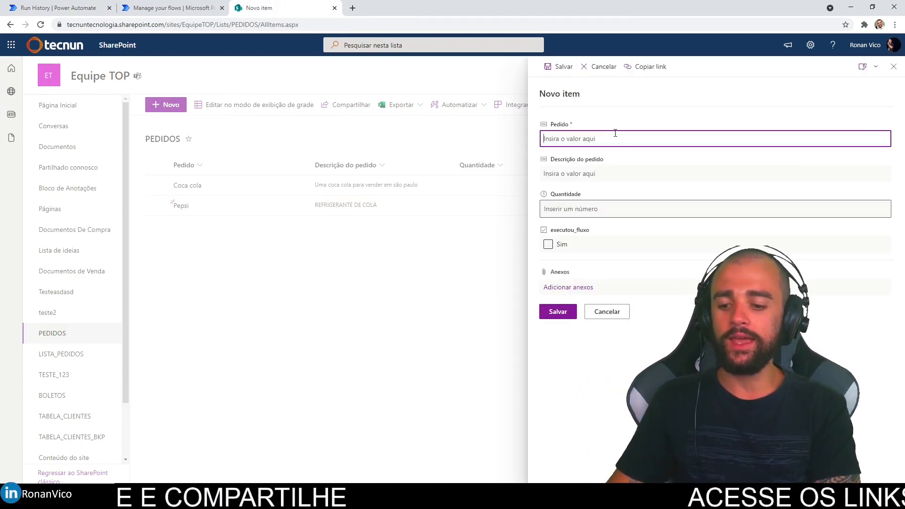
pyautogui.write('Gyua')
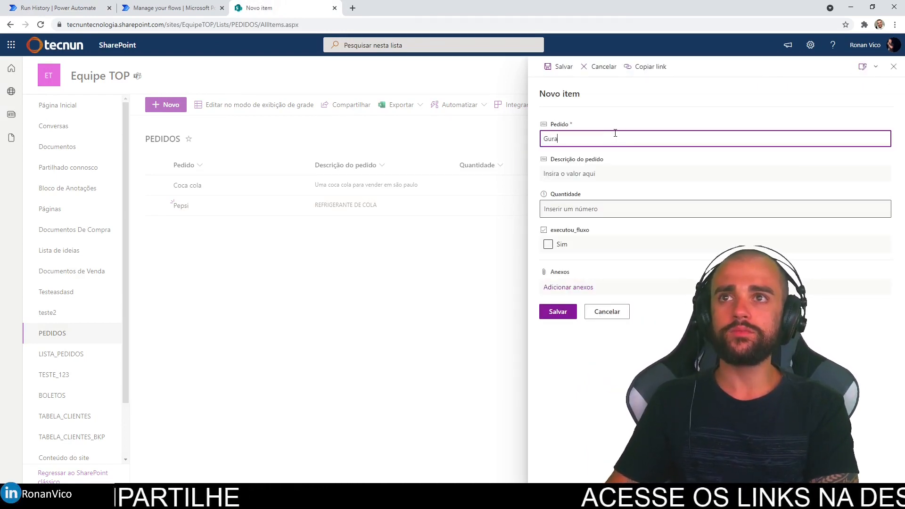
pyautogui.click(616, 169)
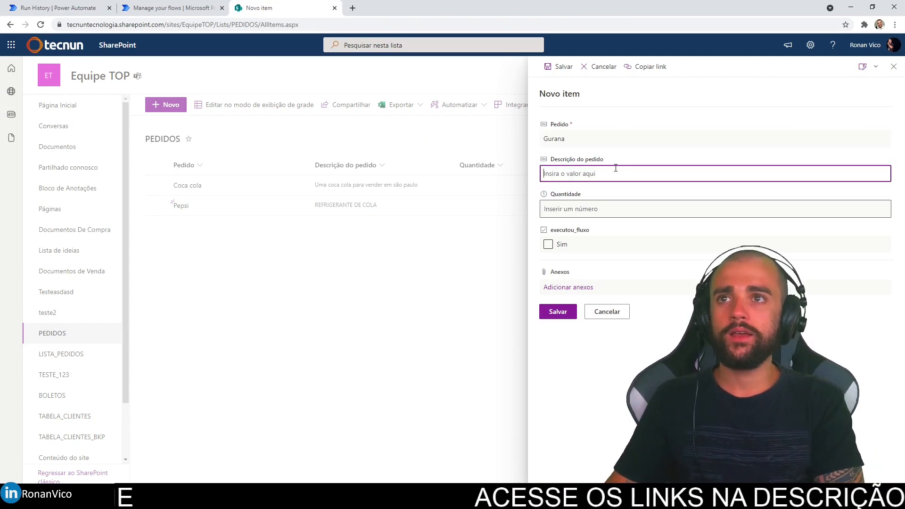
pyautogui.click(571, 316)
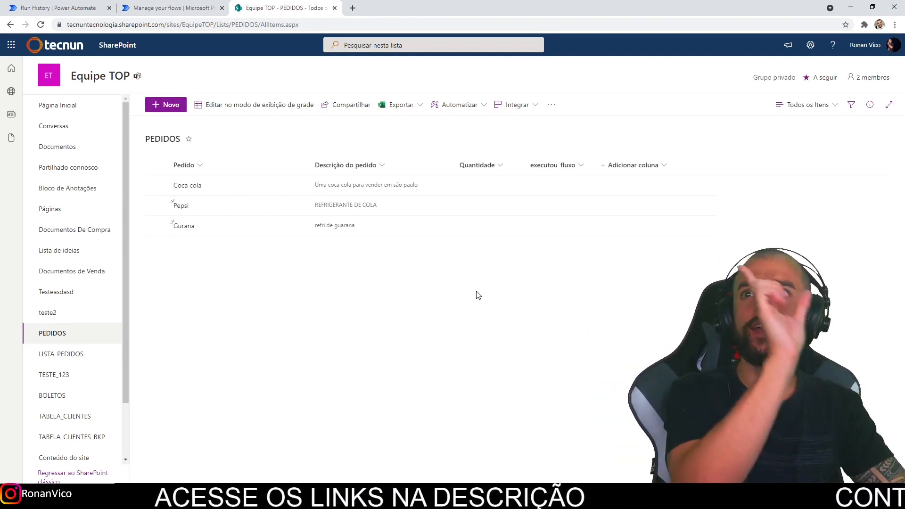
# Switch back to Power Automate and return from the run to the flow's details page with its run history.
pyautogui.click(196, 3)
pyautogui.click(114, 3)
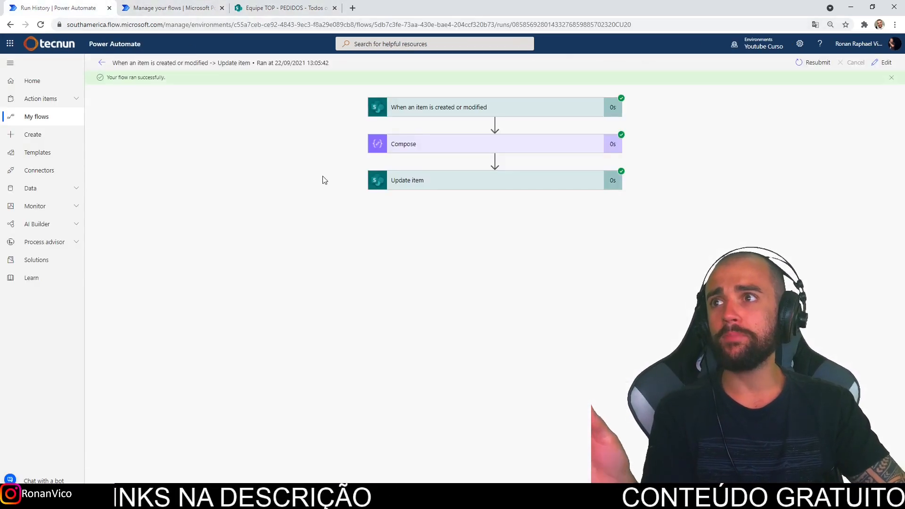
pyautogui.click(98, 63)
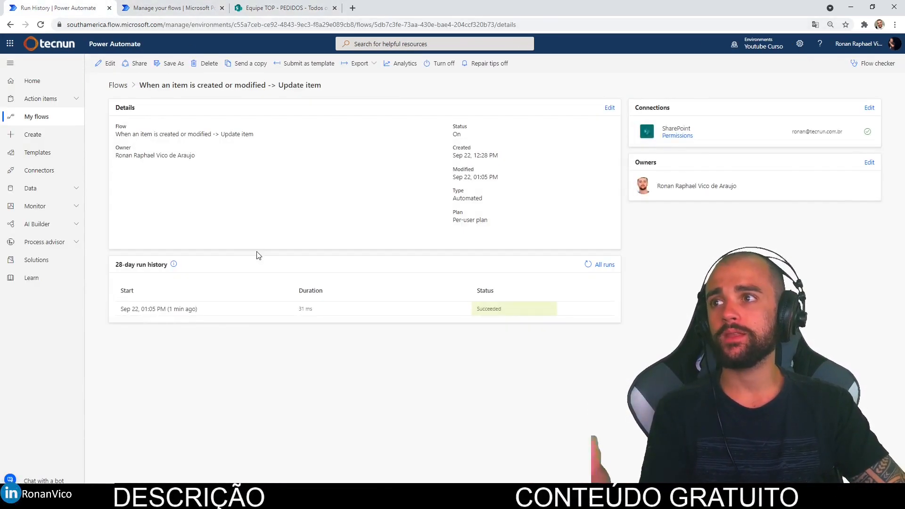
# Refresh the flow's 28-day run history until new runs are listed, and open the most recent one.
pyautogui.click(588, 264)
pyautogui.click(588, 265)
pyautogui.click(588, 265)
pyautogui.click(588, 264)
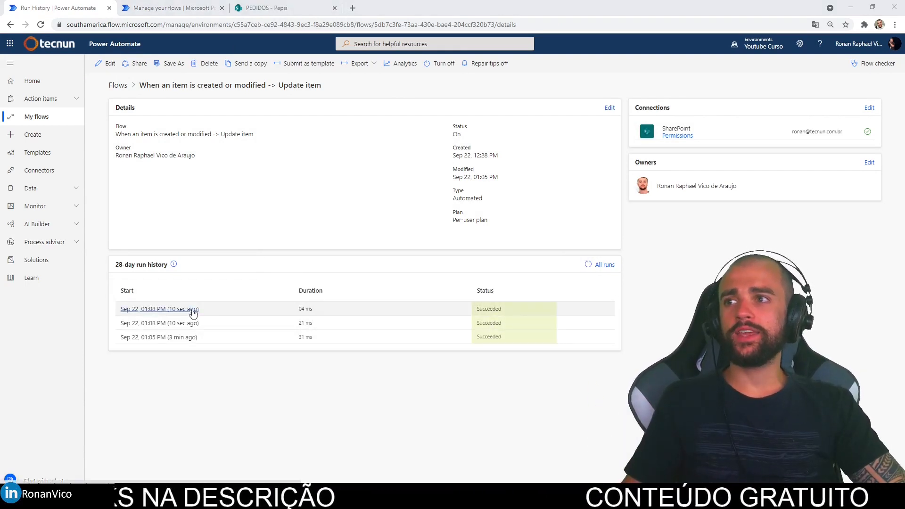
pyautogui.click(193, 310)
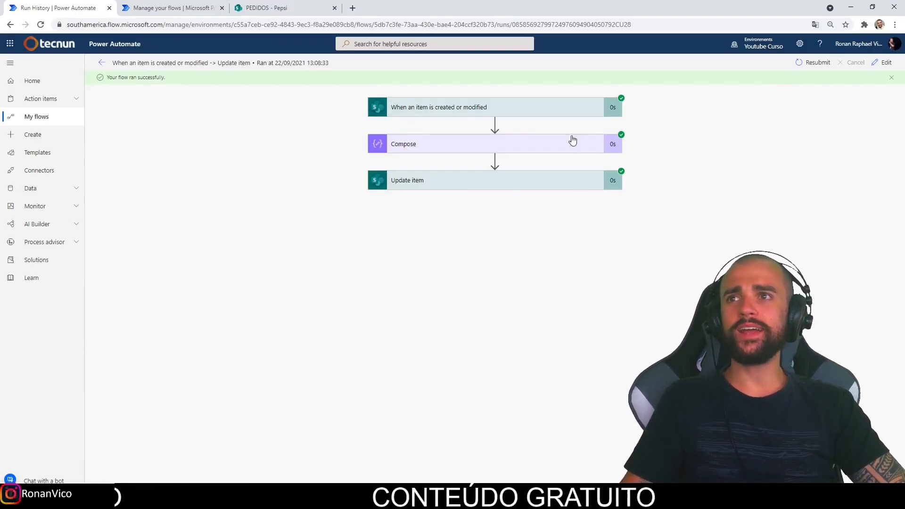
# Examine the details of the trigger, Compose and Update item in the opened run.
pyautogui.click(558, 112)
pyautogui.click(586, 317)
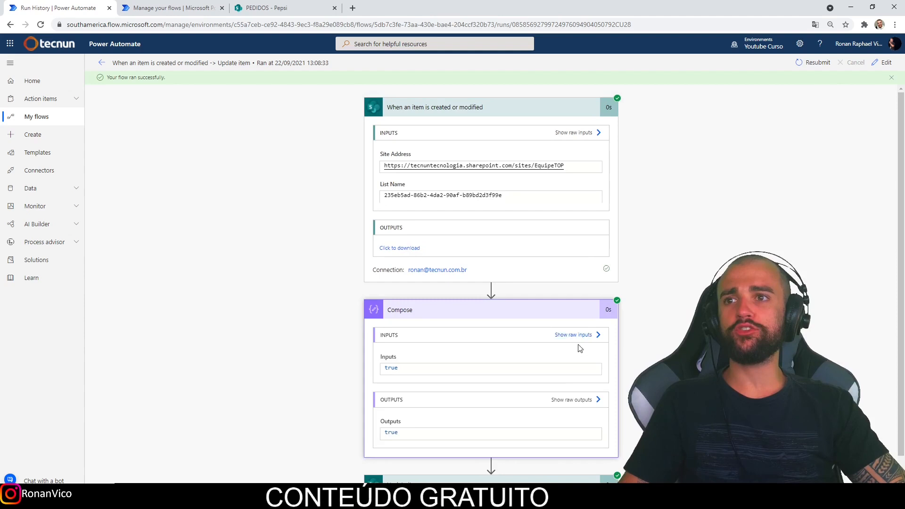
pyautogui.scroll(-1, 553, 405)
pyautogui.click(539, 454)
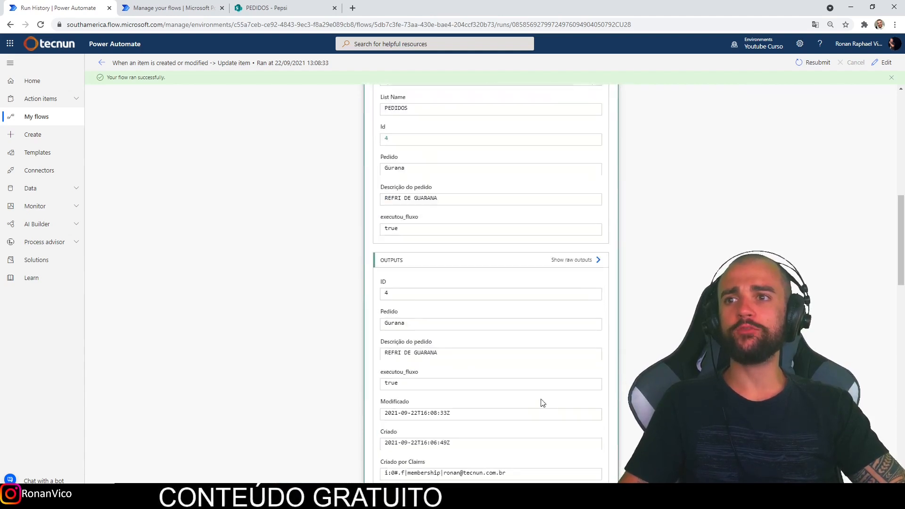
# Switch to the SharePoint PEDIDOS list and change the Coca cola item's description to "Uma coca cola para vender em são paulo rsrs".
pyautogui.click(264, 7)
pyautogui.click(373, 248)
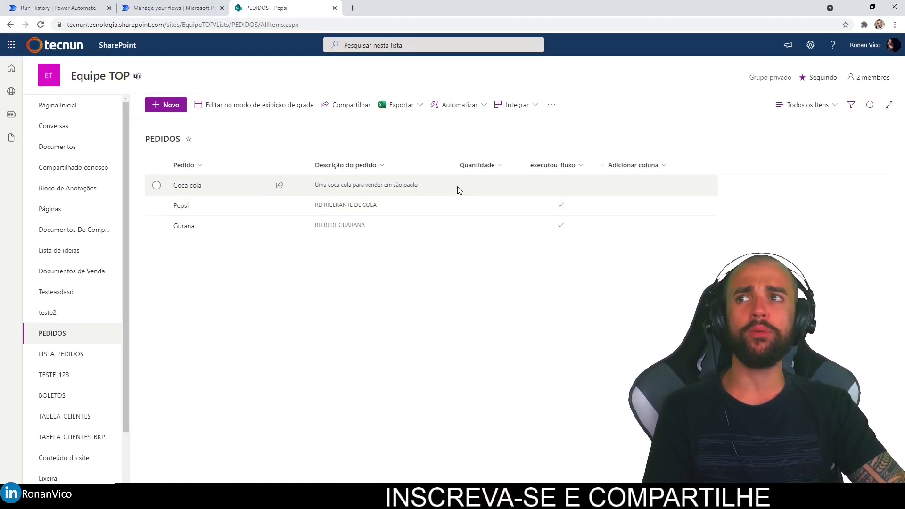
pyautogui.click(457, 190)
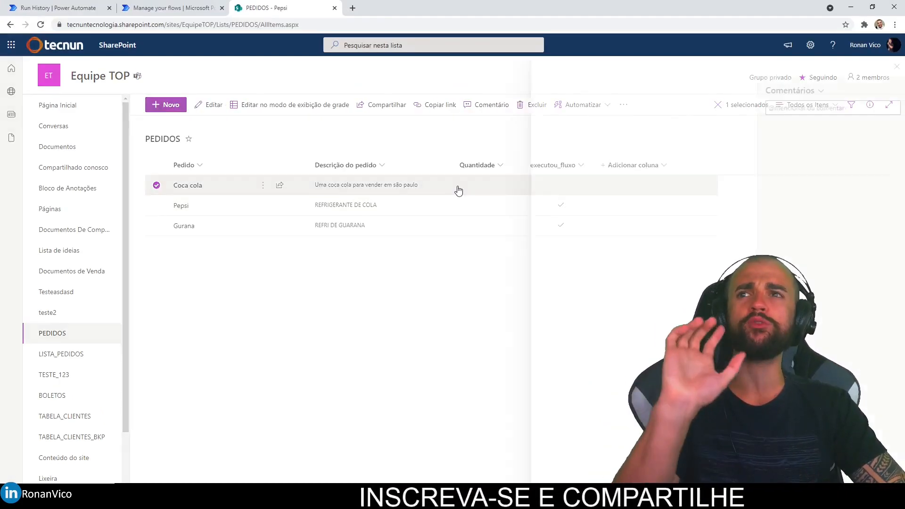
pyautogui.click(685, 171)
pyautogui.click(677, 175)
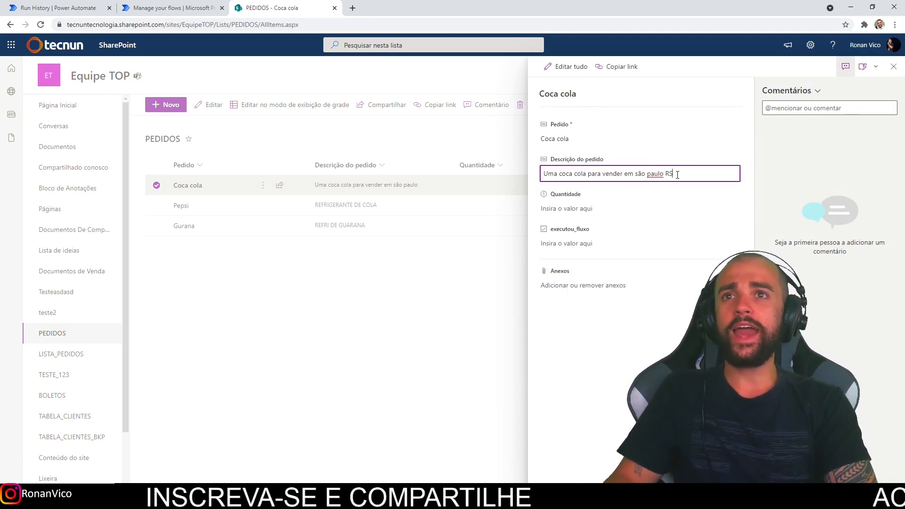
pyautogui.write('Rr')
pyautogui.press('BackSpace')
pyautogui.press('BackSpace')
pyautogui.write('rsrs')
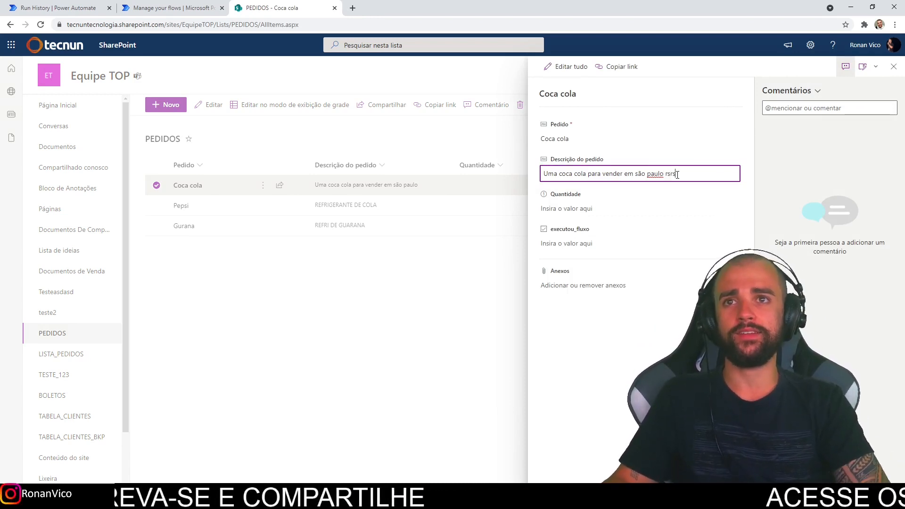
pyautogui.click(448, 332)
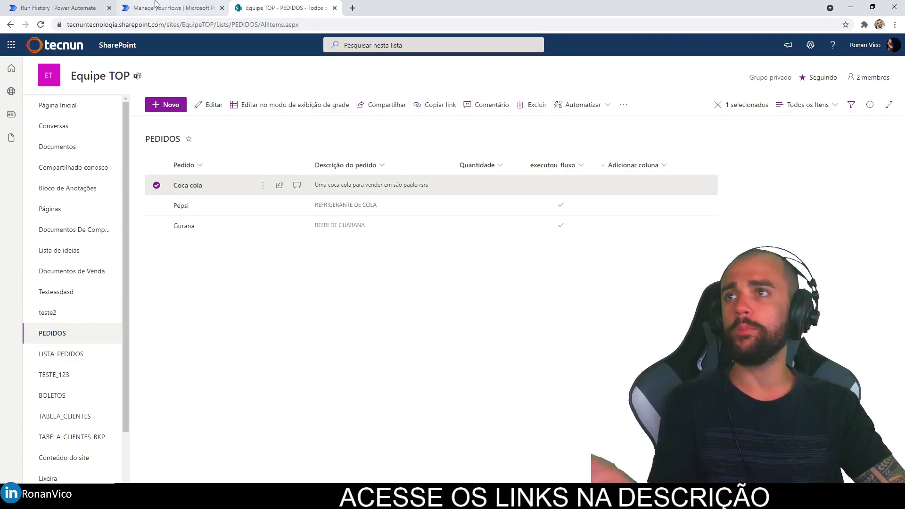
# Switch back to the run in Power Automate, return to the flow's details page, and refresh its 28-day run history.
pyautogui.click(188, 4)
pyautogui.click(89, 9)
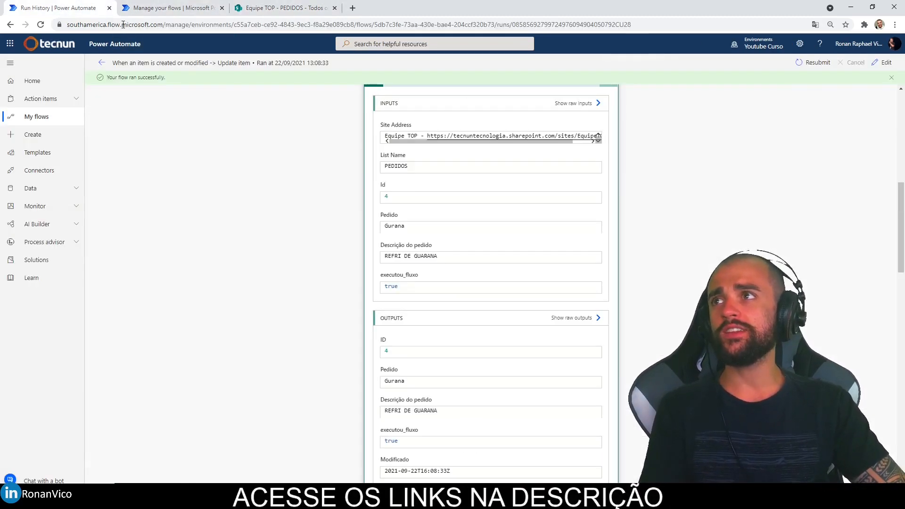
pyautogui.scroll(2, 335, 153)
pyautogui.click(103, 63)
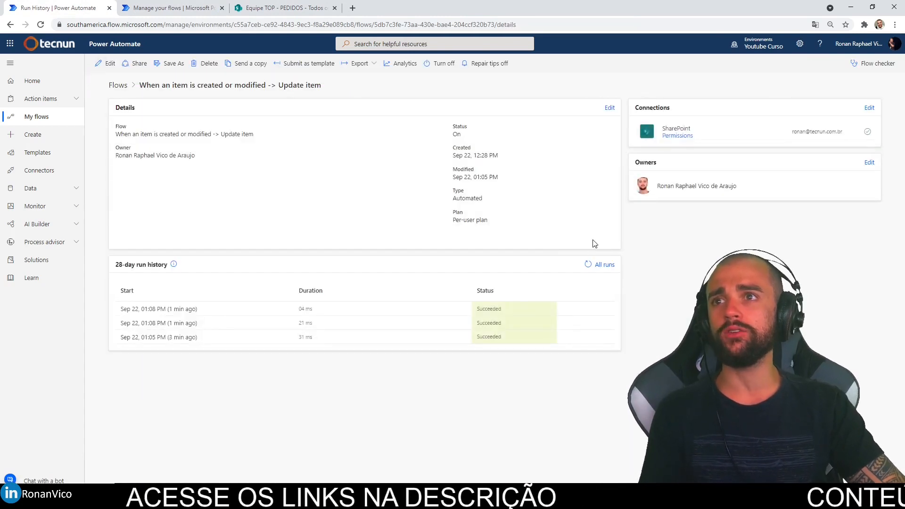
pyautogui.click(588, 265)
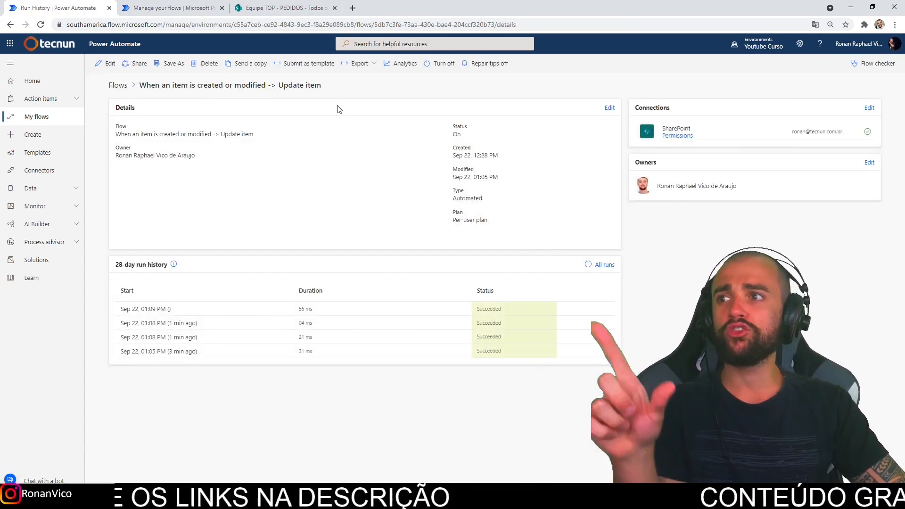
# Reload the SharePoint PEDIDOS list to check the Coca cola item's description and executou_fluxo, and return to the flow's details page in Power Automate.
pyautogui.click(288, 4)
pyautogui.press('F5')
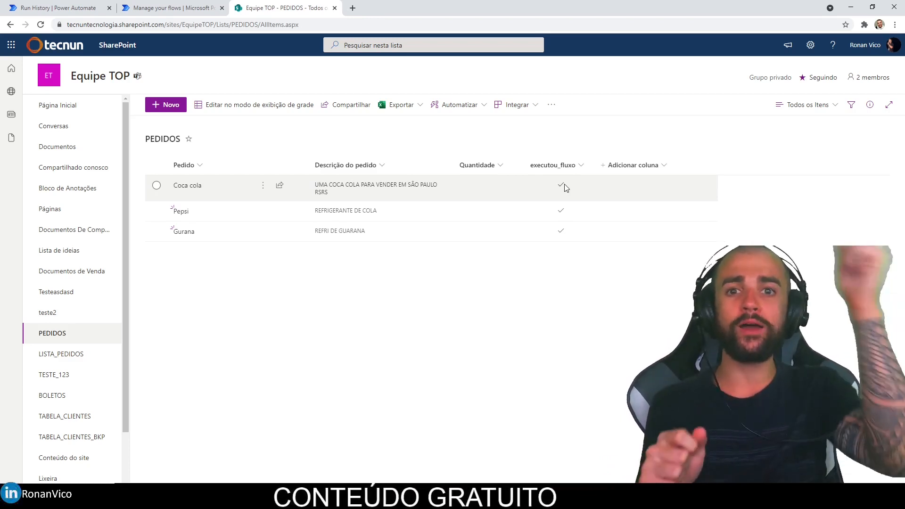
pyautogui.click(193, 6)
pyautogui.click(90, 7)
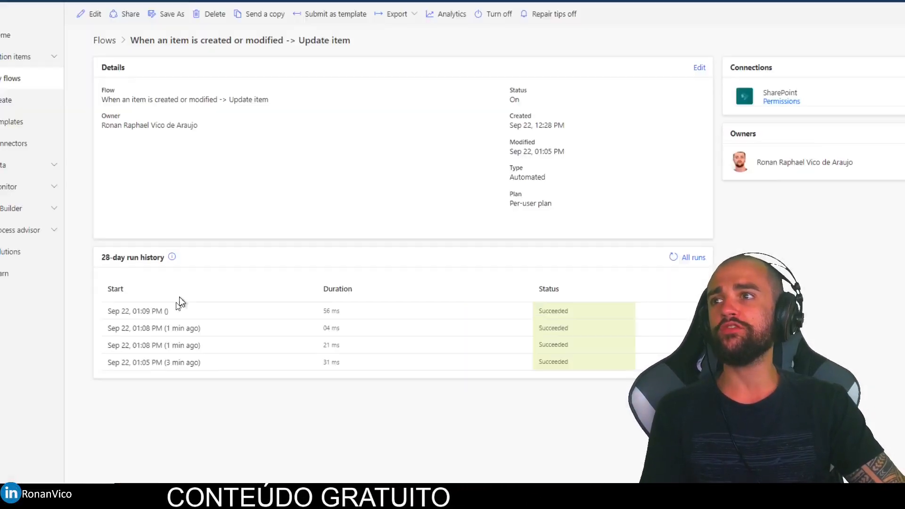